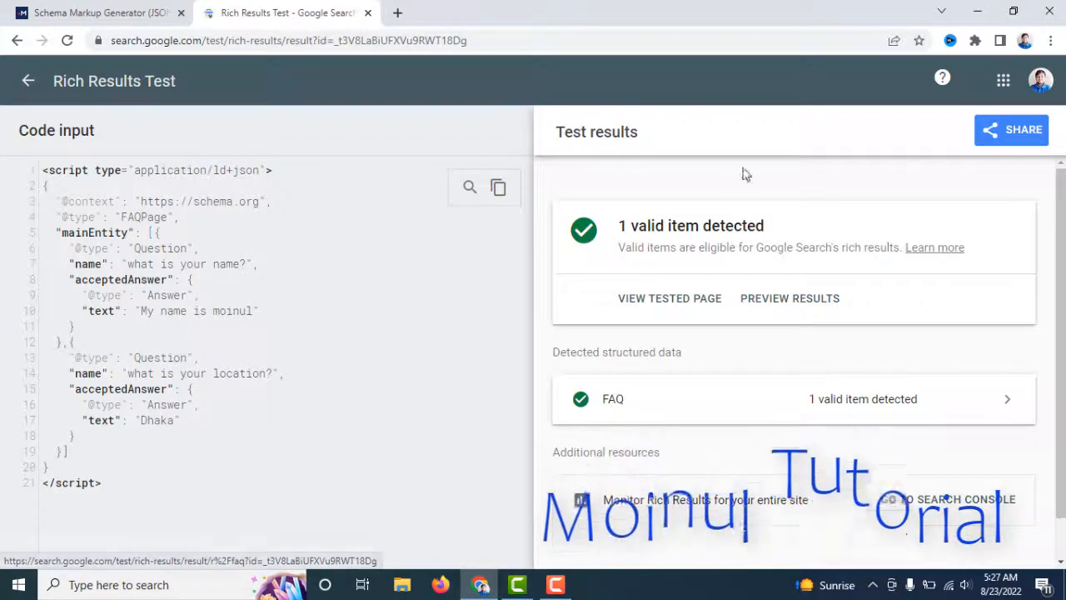
Copy the validated FAQ schema code and open the post "Add YouTube Playlist Gadget In Blogger Front Pages" for editing on blogger.com.
left_click(502, 190)
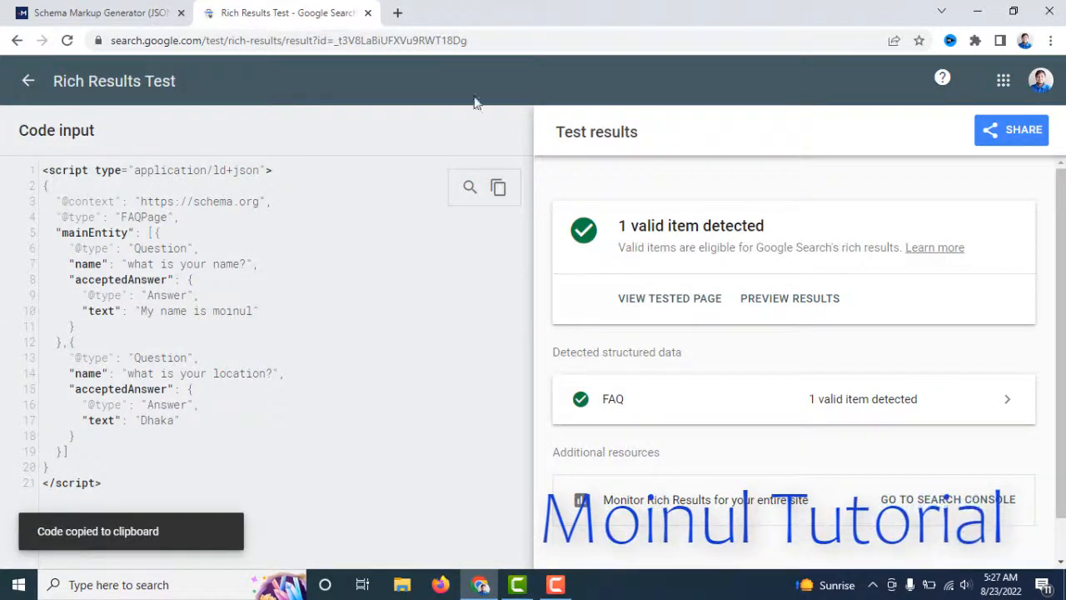
left_click(397, 13)
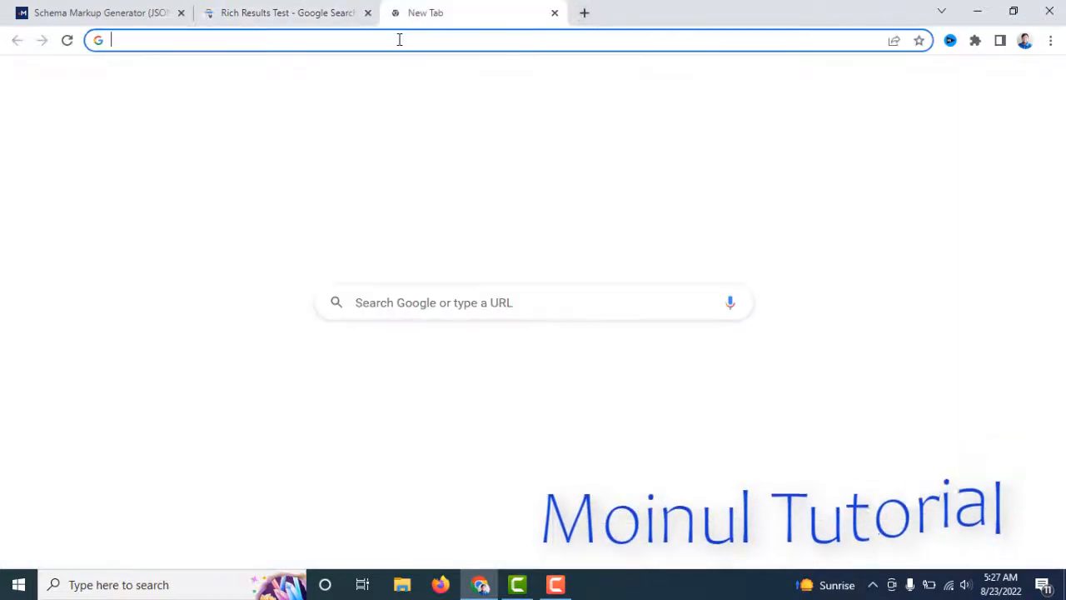
type("blog")
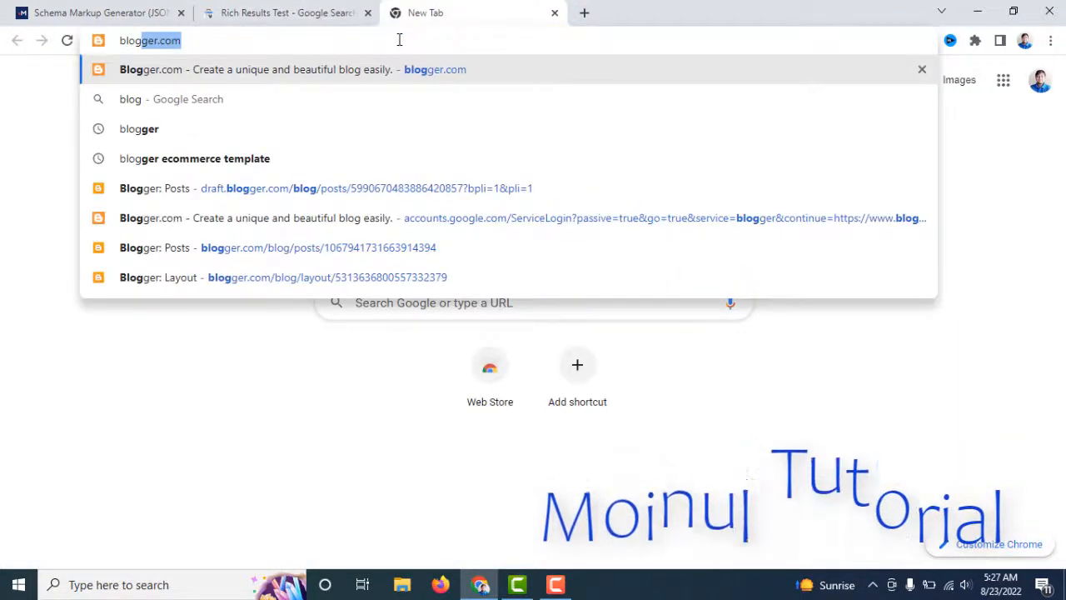
key("Return")
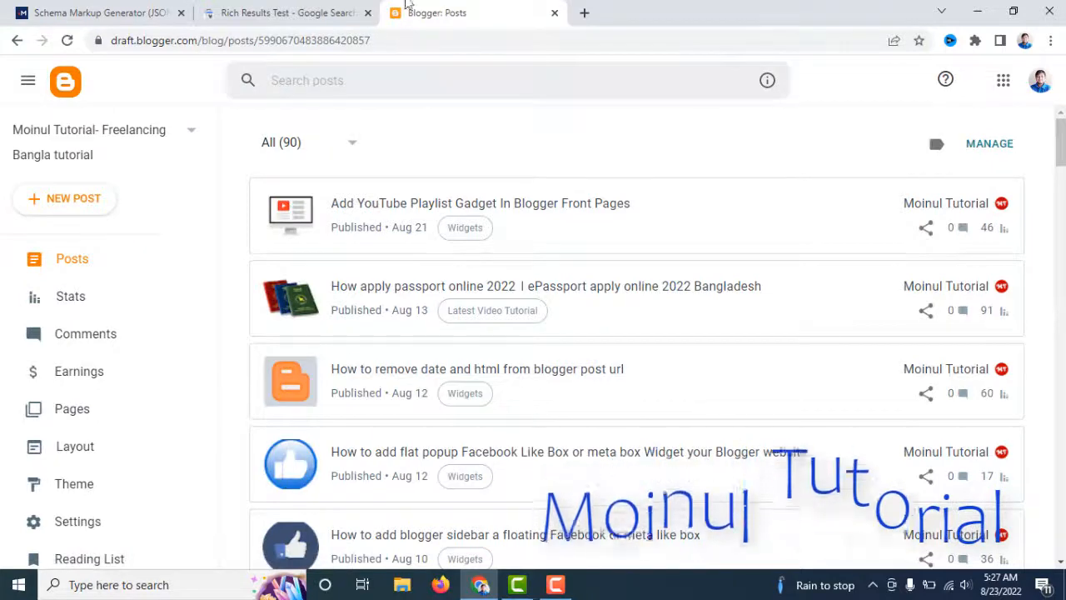
left_click(523, 212)
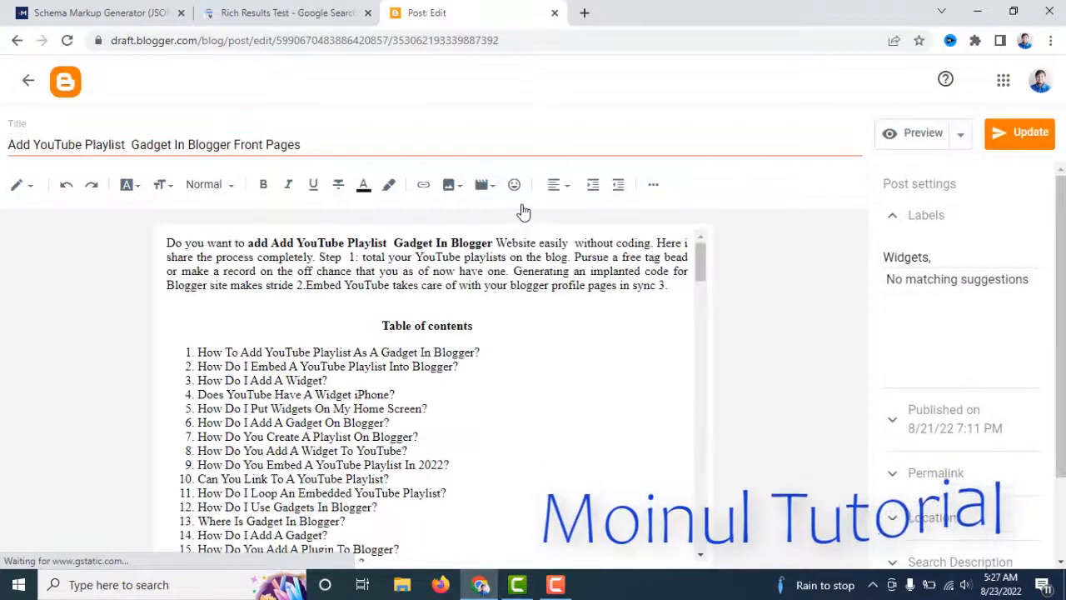
Examine the post's question headings and the answer paragraphs beneath them, from the Home Page section to the latest gadget section.
scroll(1021, 182, "down", 1)
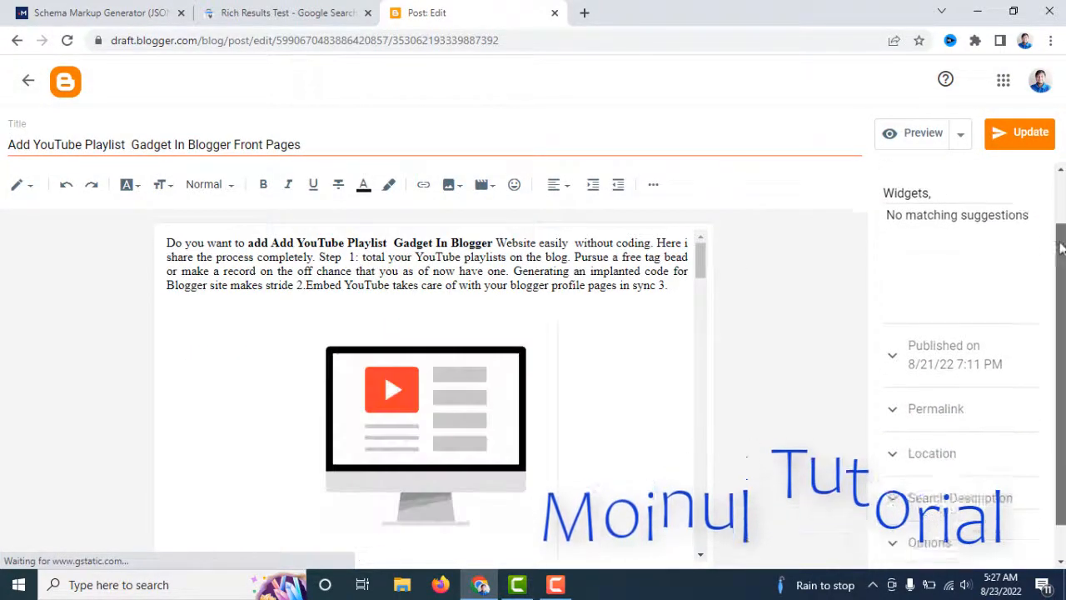
left_click_drag(701, 261, 700, 318)
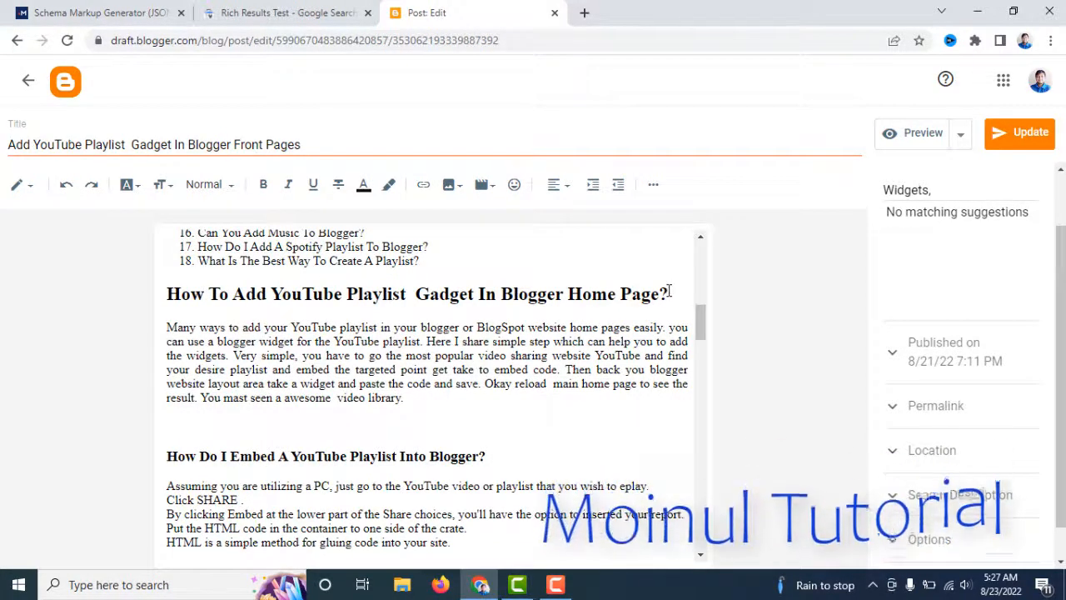
left_click_drag(668, 293, 407, 293)
left_click_drag(284, 279, 447, 417)
left_click_drag(700, 317, 700, 337)
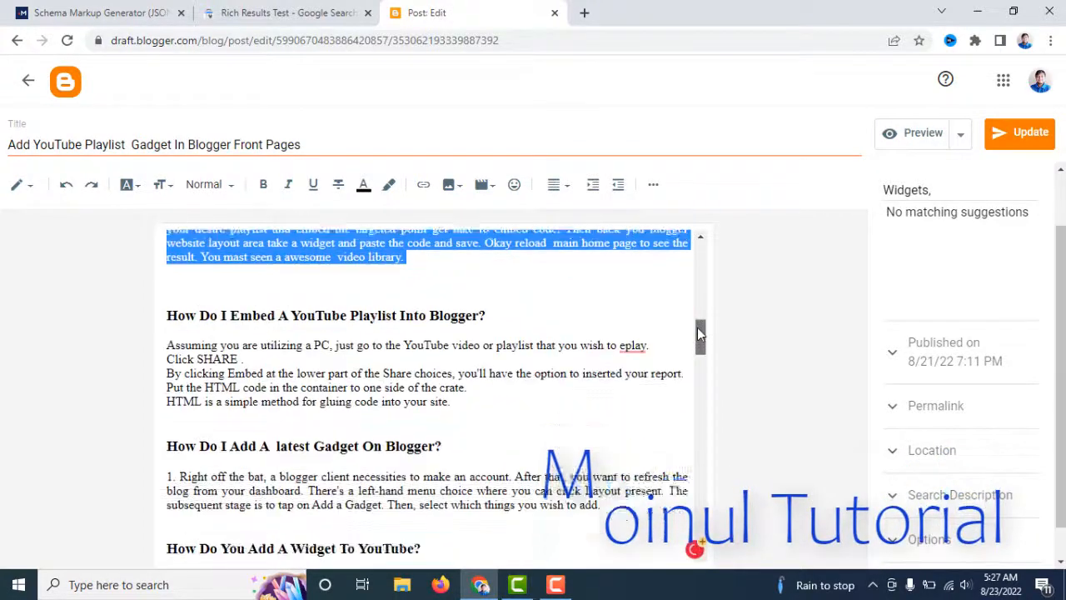
left_click(168, 315)
left_click_drag(215, 314, 533, 317)
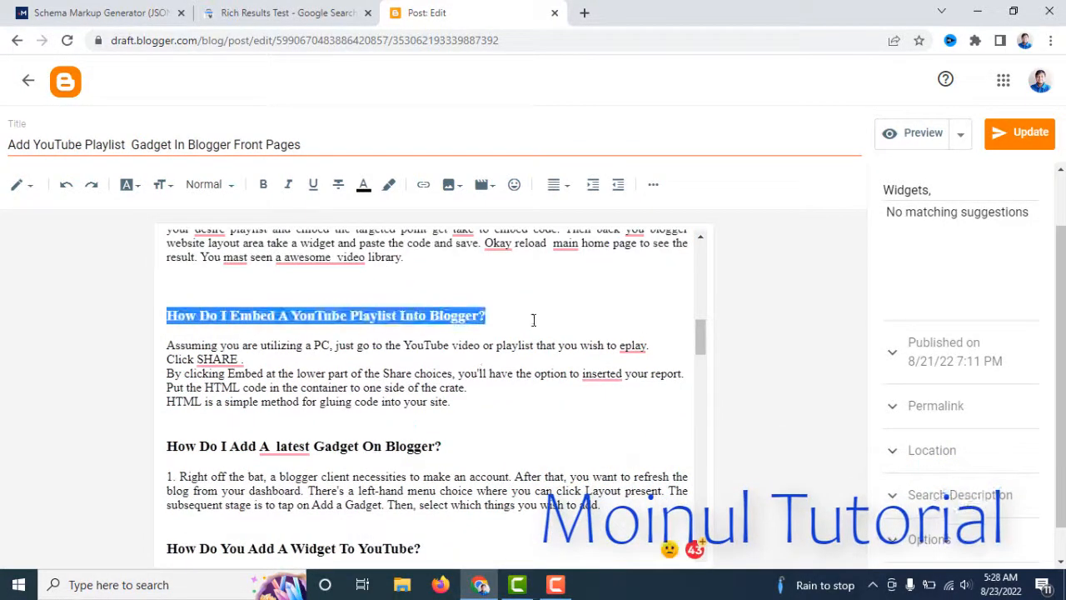
left_click_drag(451, 402, 163, 351)
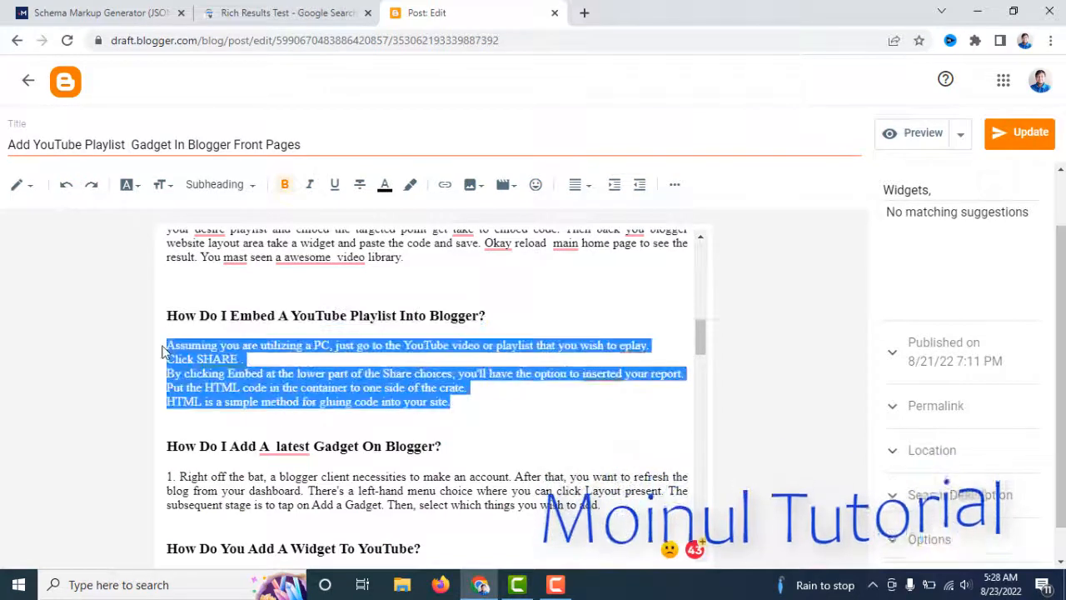
left_click_drag(445, 448, 118, 451)
left_click_drag(169, 474, 616, 497)
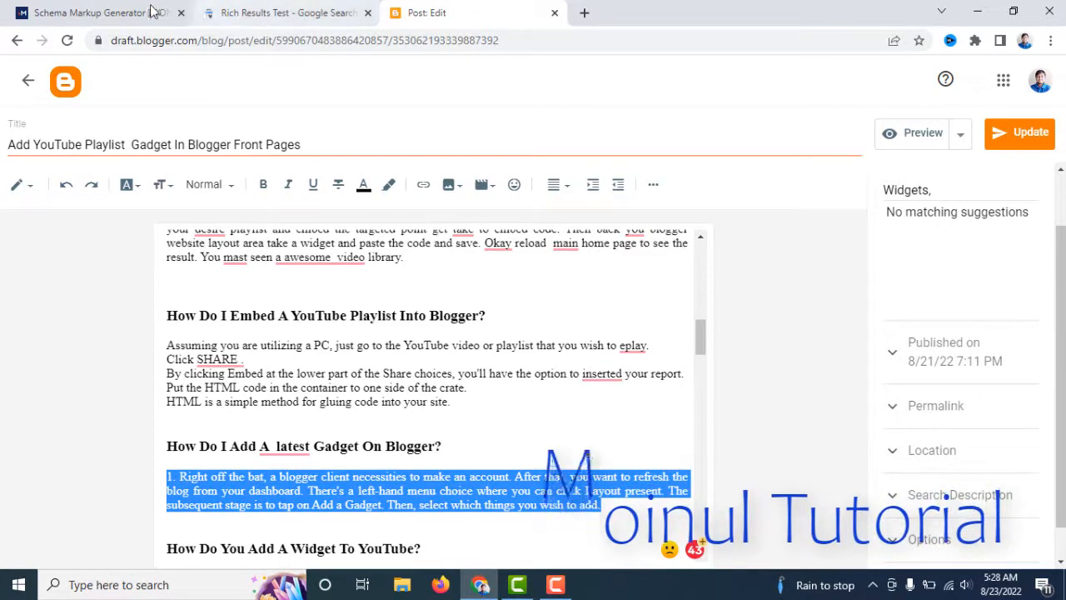
Compare the post's questions and answers with the FAQ entries in the Schema Markup Generator and the Rich Results Test code.
left_click(110, 13)
left_click(280, 13)
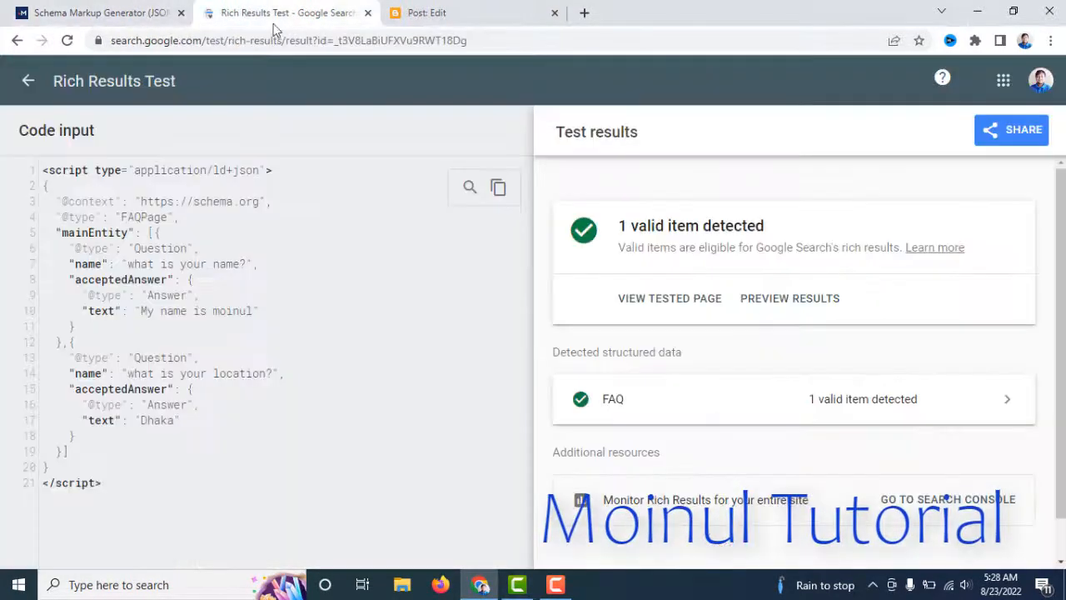
left_click(425, 13)
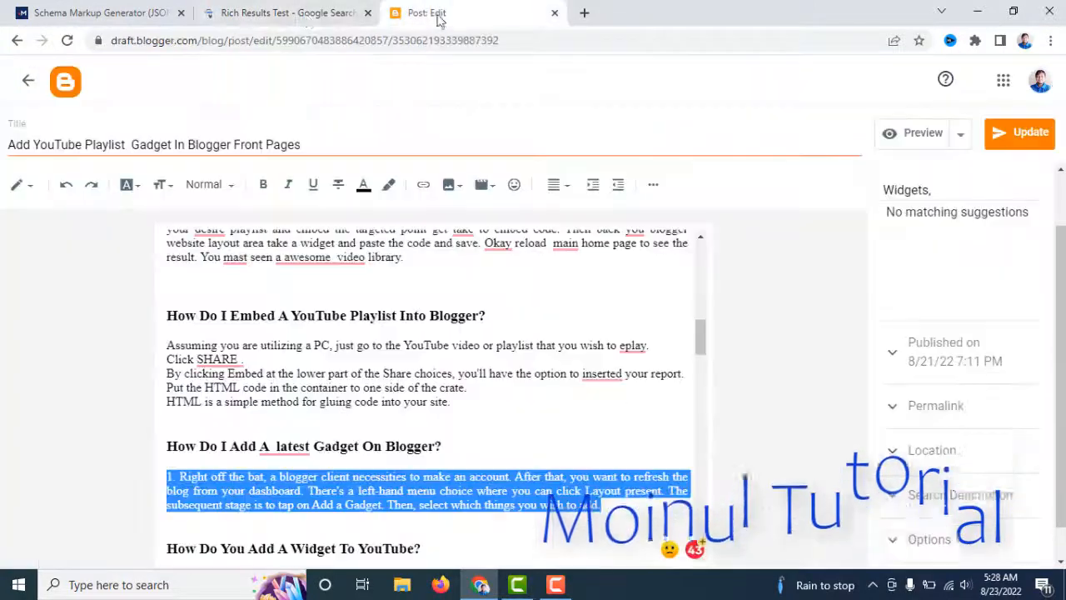
left_click(296, 13)
left_click(100, 12)
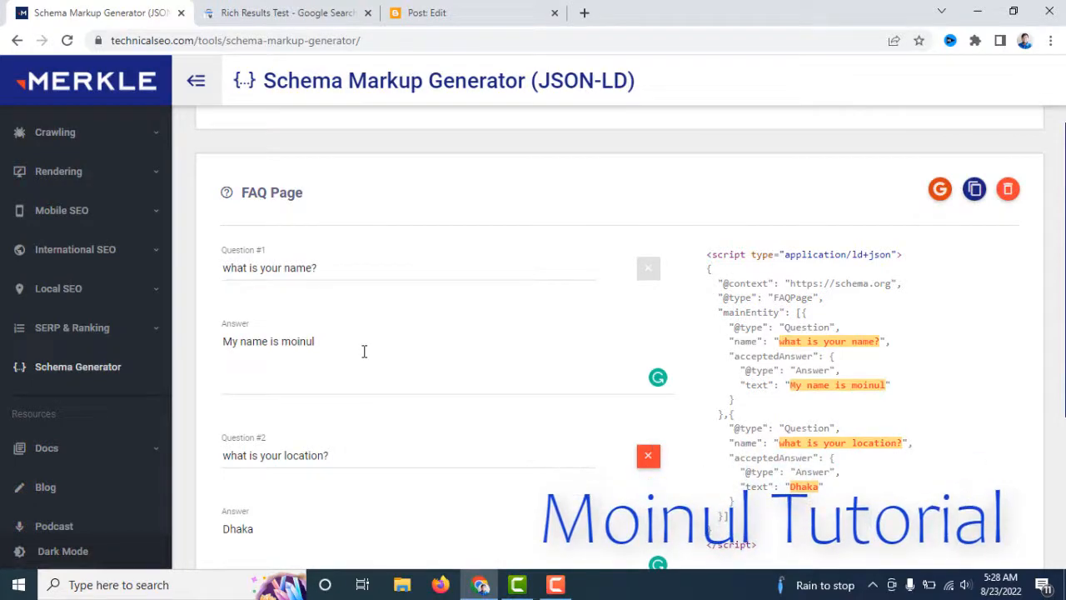
left_click(416, 15)
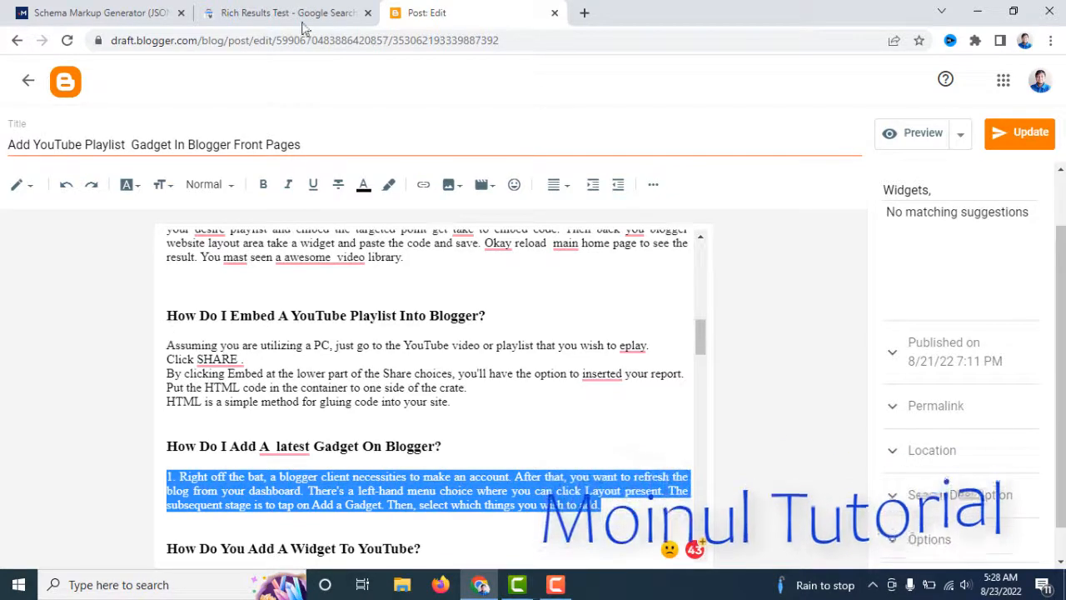
left_click(90, 17)
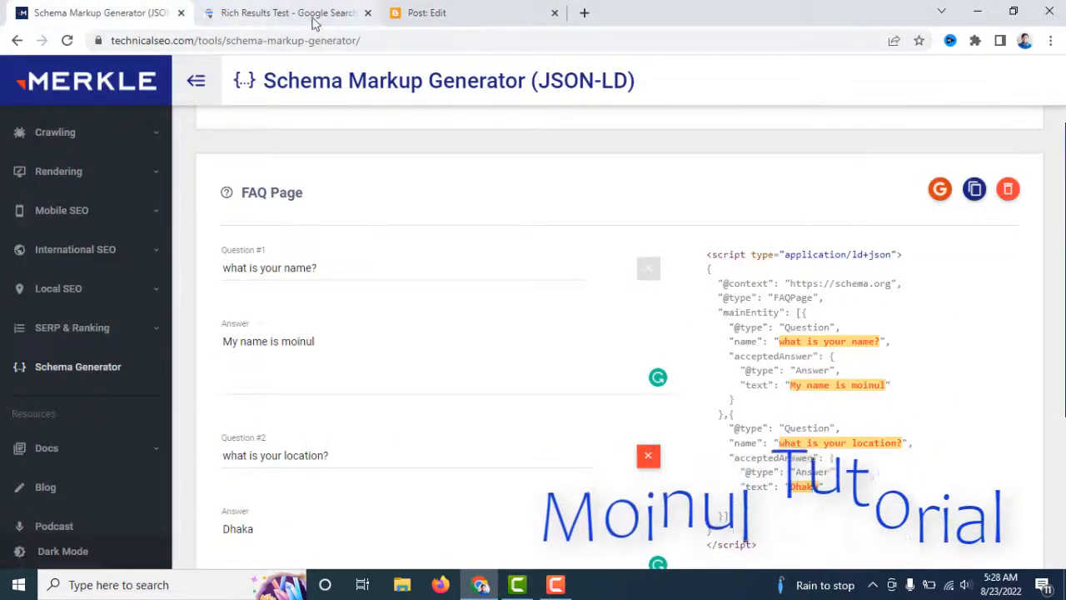
left_click(448, 15)
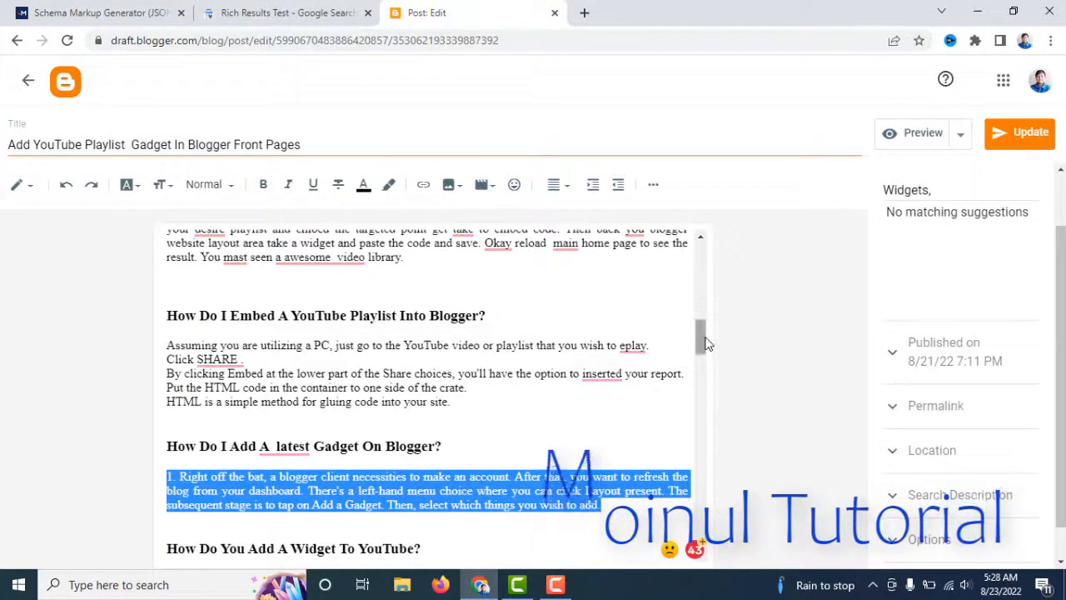
Switch the post editor to HTML view and go to the end of the post's code.
left_click_drag(705, 344, 703, 557)
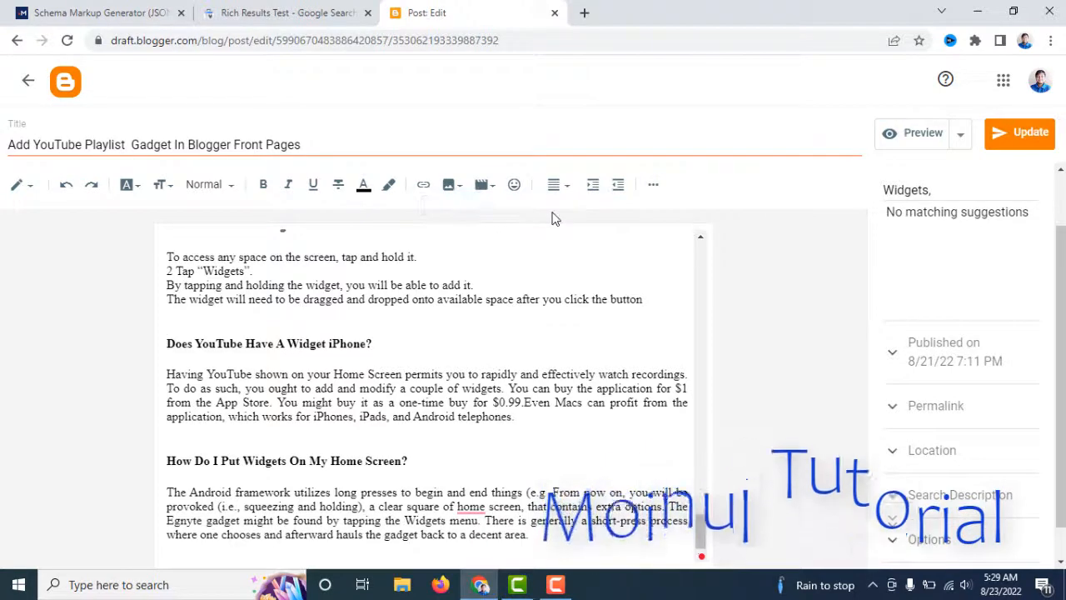
left_click(30, 192)
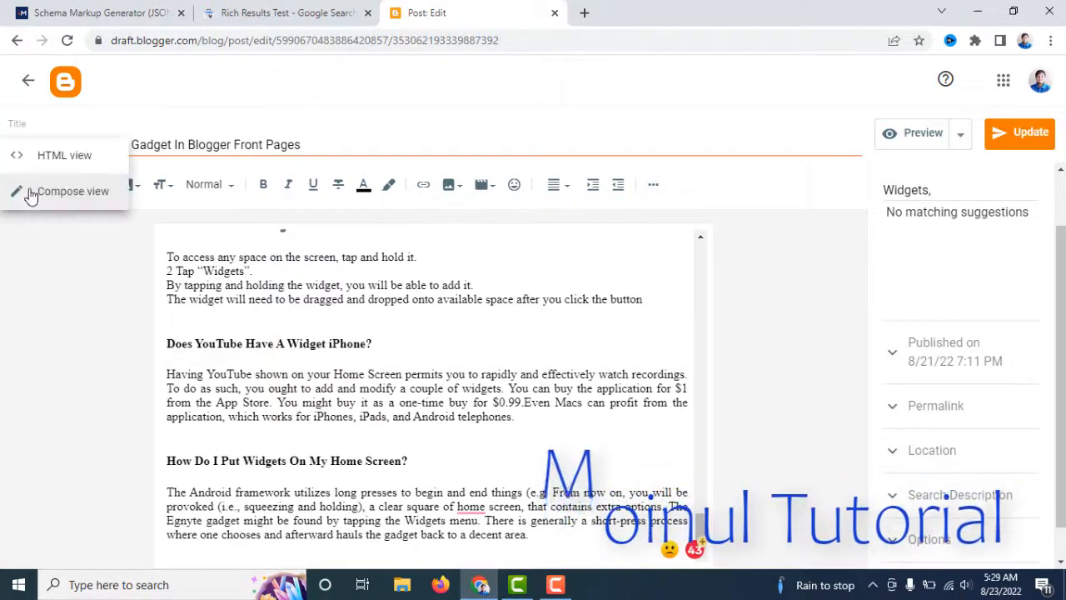
left_click(54, 158)
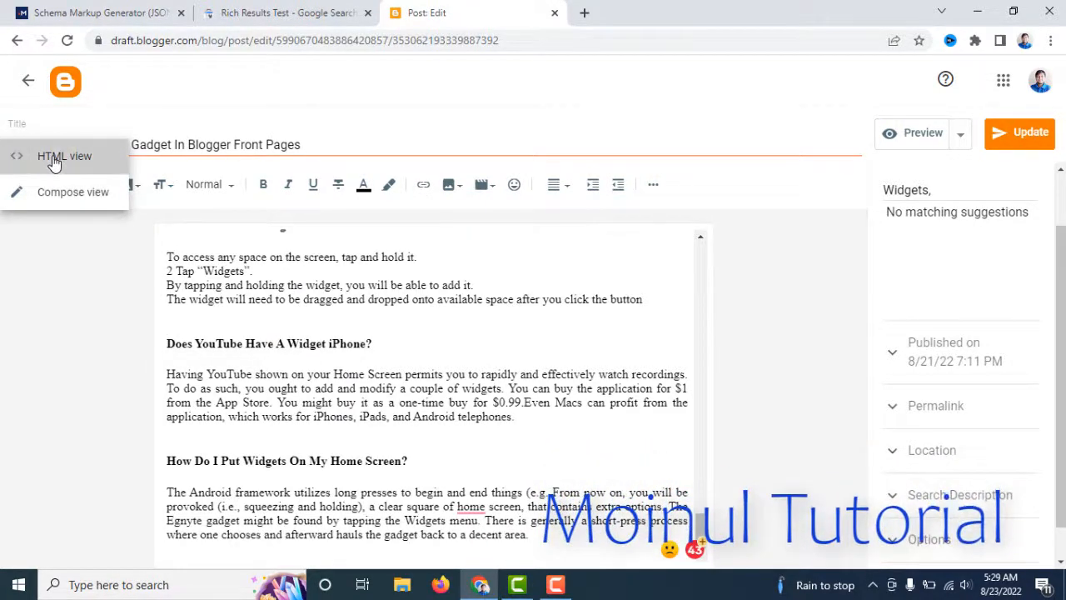
left_click_drag(862, 246, 862, 451)
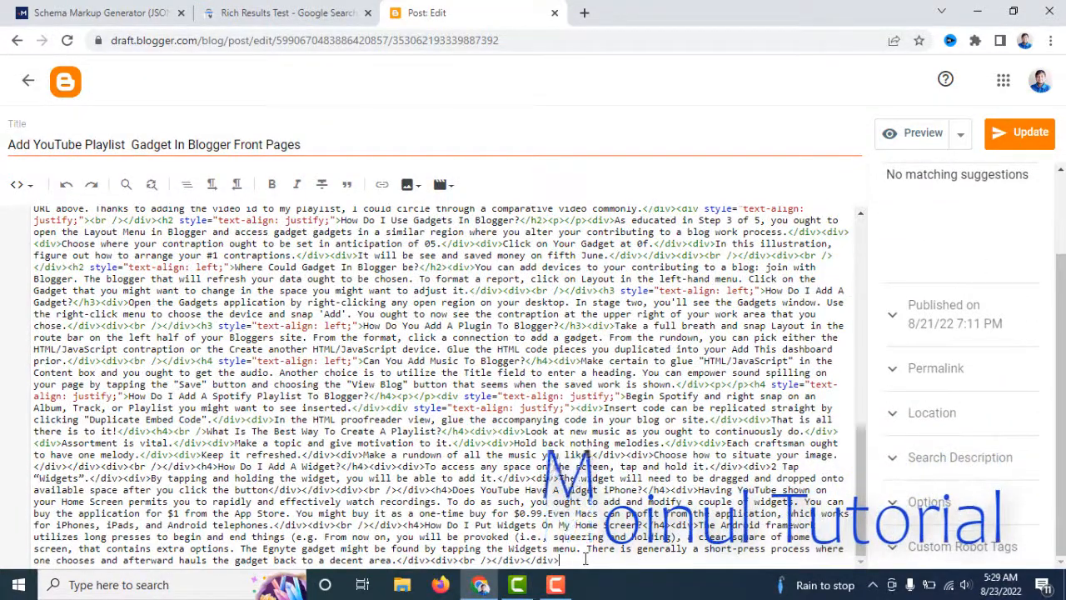
Add blank lines after the post's last closing div and paste the copied FAQPage JSON-LD script starting on line 9.
key("Return")
key("Return")
key("Return")
key("Return")
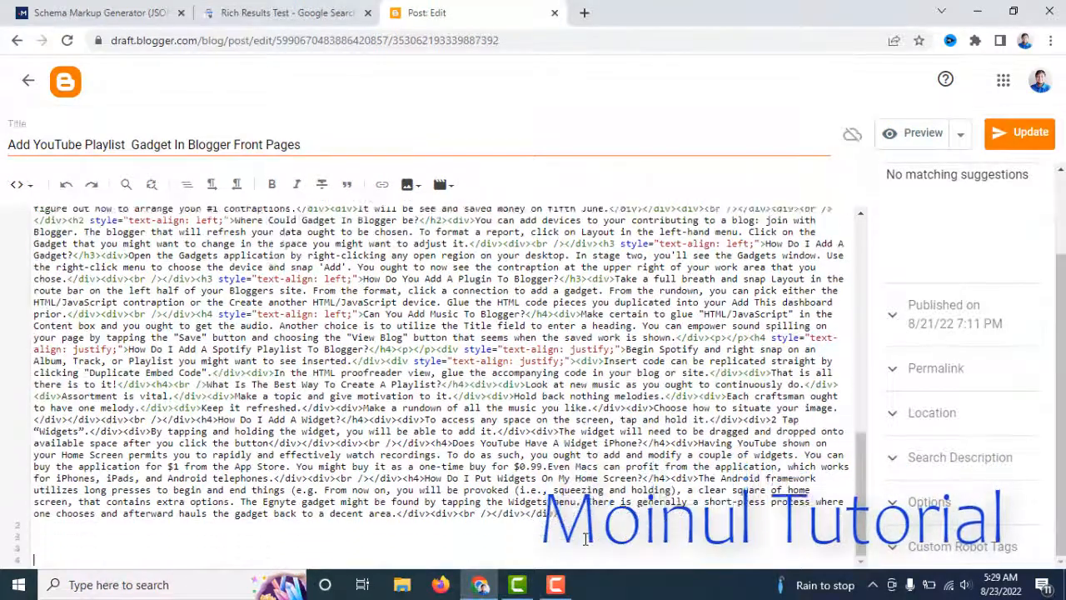
key("Return")
key("Return")
key("Return")
key("Return")
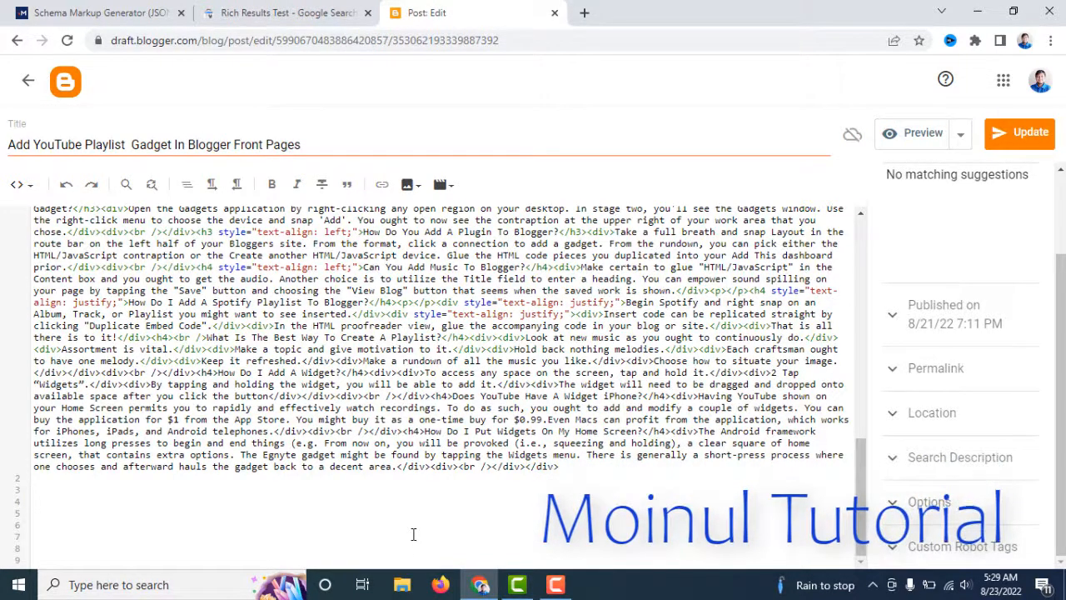
type("<script type=\"application/ld+json\"> {   \"@context\": \"https://schema.org\",   \"@type\": \"FAQPage\",   \"mainEntity\": [{     \"@type\": \"Question\",     \"name\": \"what is your name?\",     \"acceptedAnswer\": {       \"@type\": \"Answer\",       \"text\": \"My name is moinul\"     }   },{     \"@type\": \"Question\",     \"name\": \"what is your location?\",     \"acceptedAnswer\": {       \"@type\": \"Answer\",       \"text\": \"Dhaka\"     }   }] } </script>")
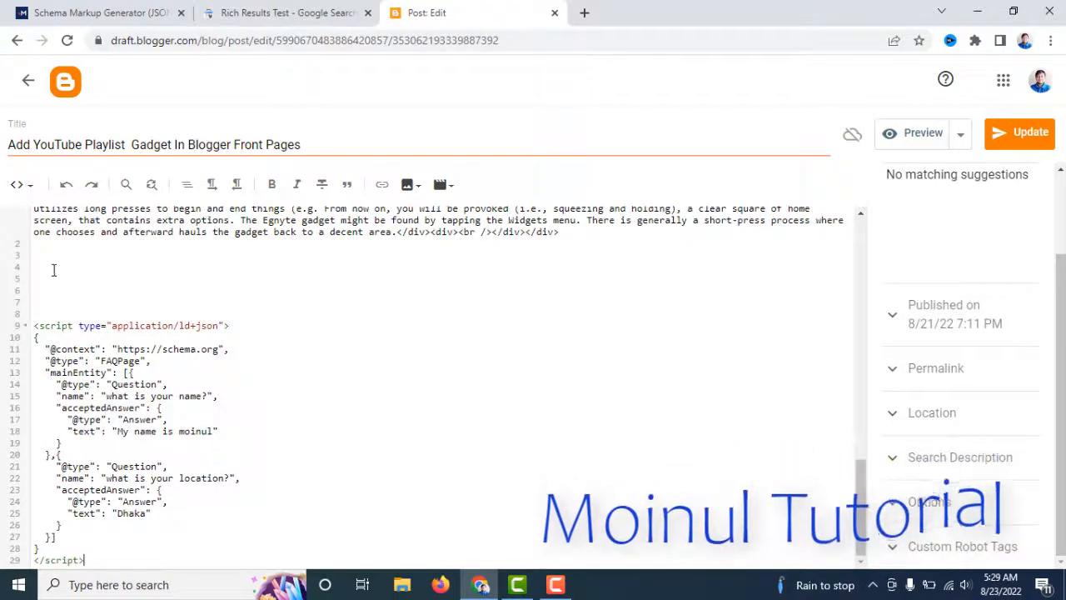
Check the pasted script from its opening to its closing tag and update the published post.
left_click_drag(34, 325, 230, 326)
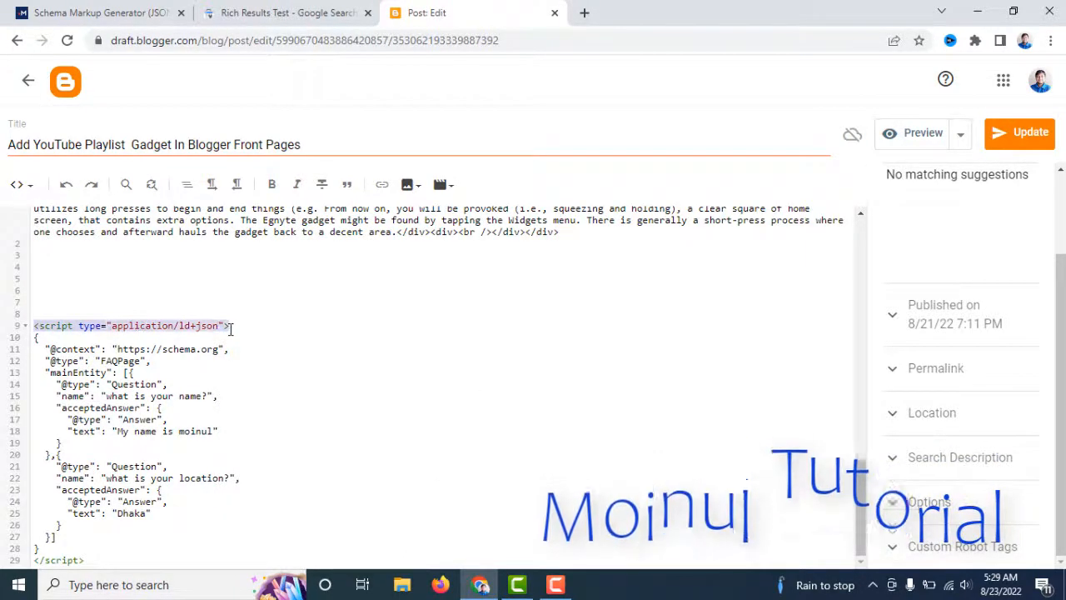
left_click(245, 327)
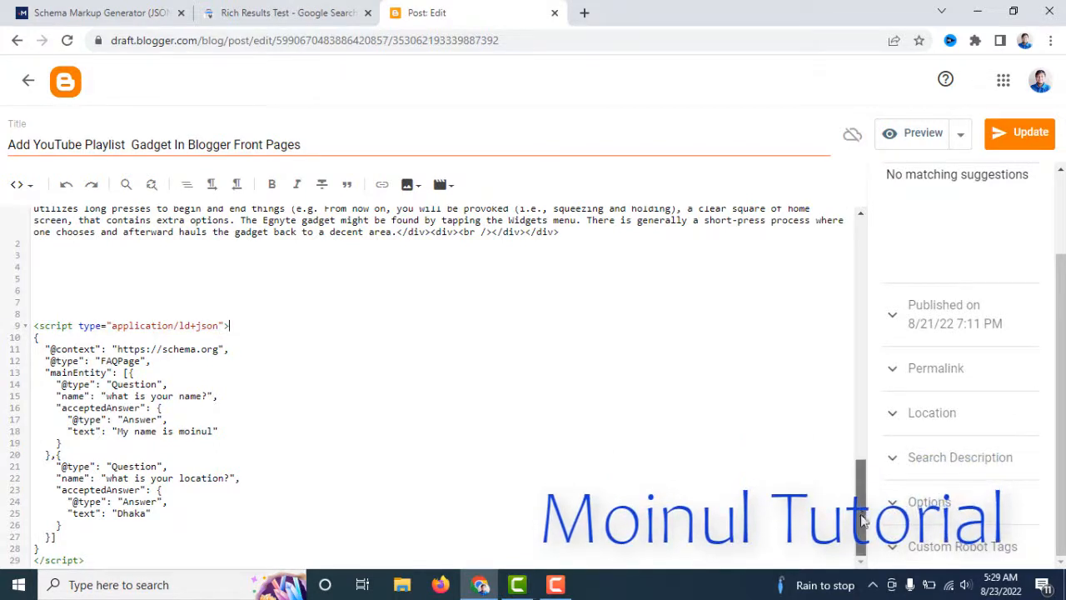
left_click_drag(84, 560, 9, 315)
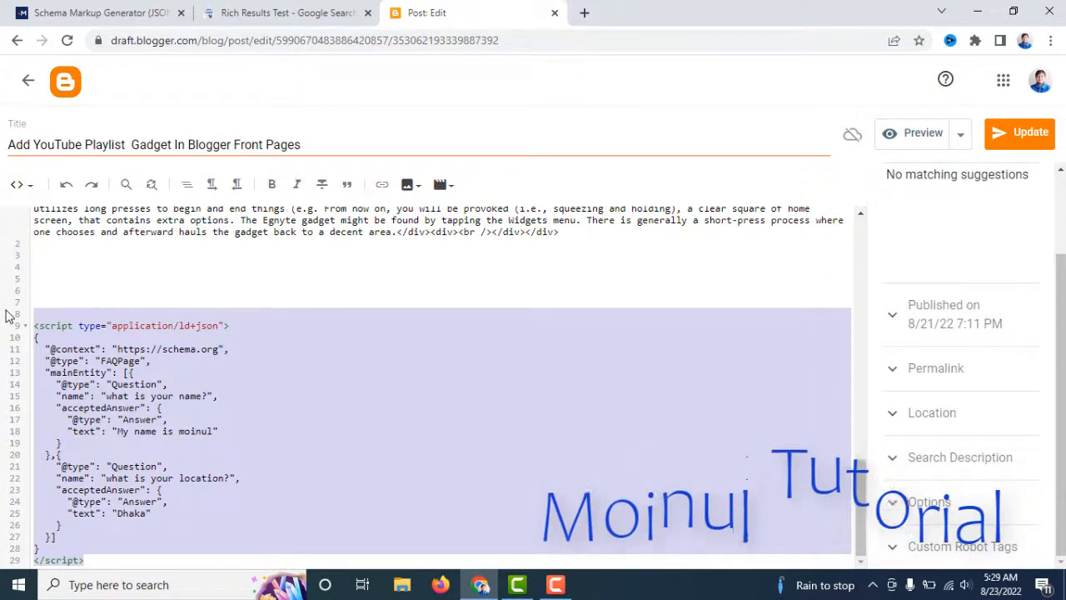
left_click(252, 371)
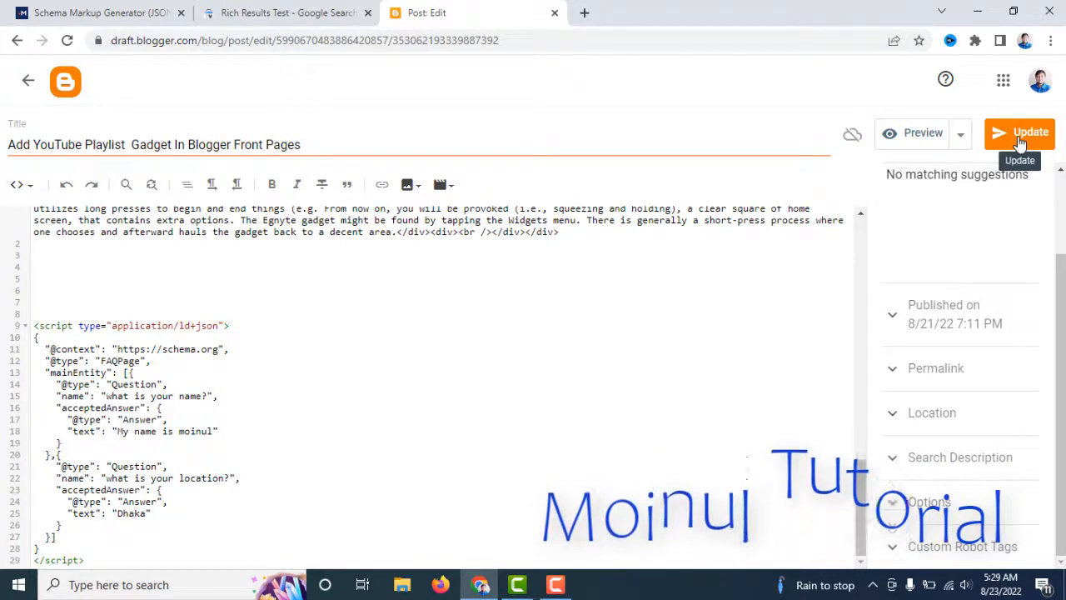
left_click(1020, 142)
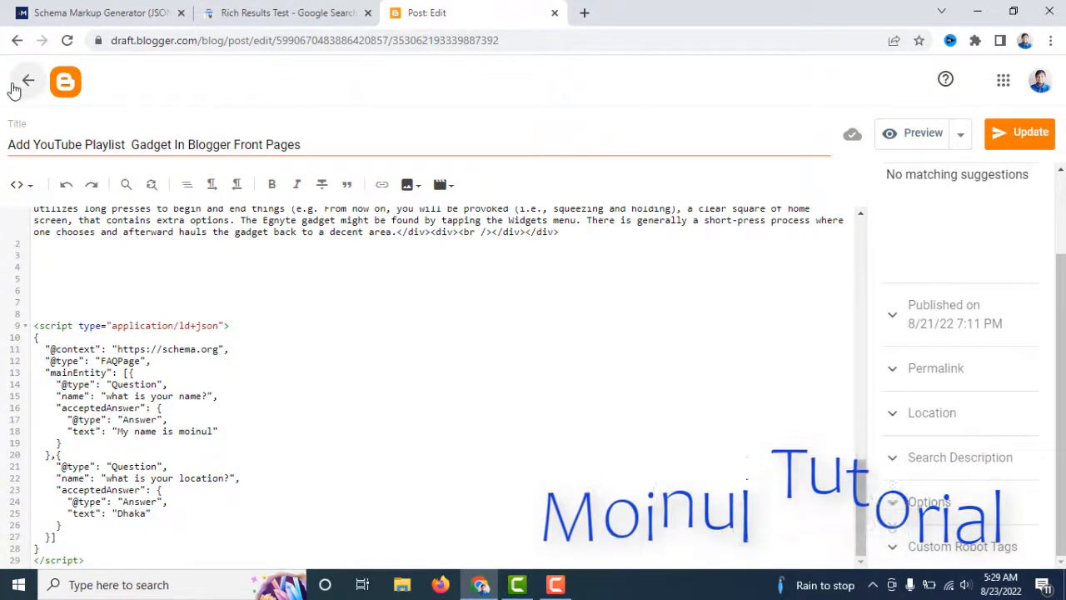
Return to the posts list, view the live YouTube playlist gadget post, and look through it to the related posts area.
left_click(27, 83)
mouse_move(838, 238)
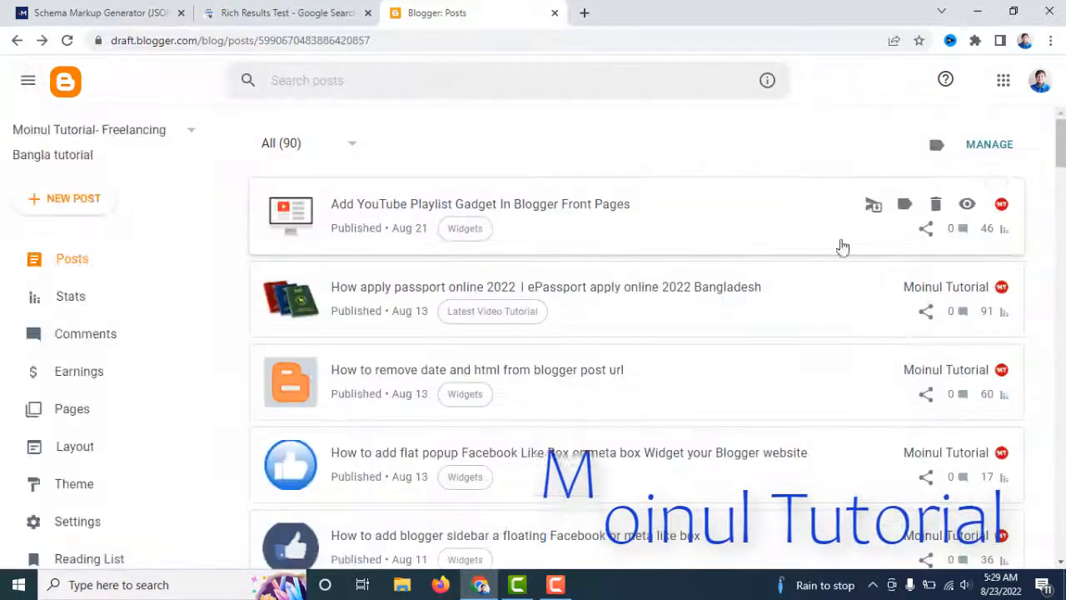
left_click(965, 204)
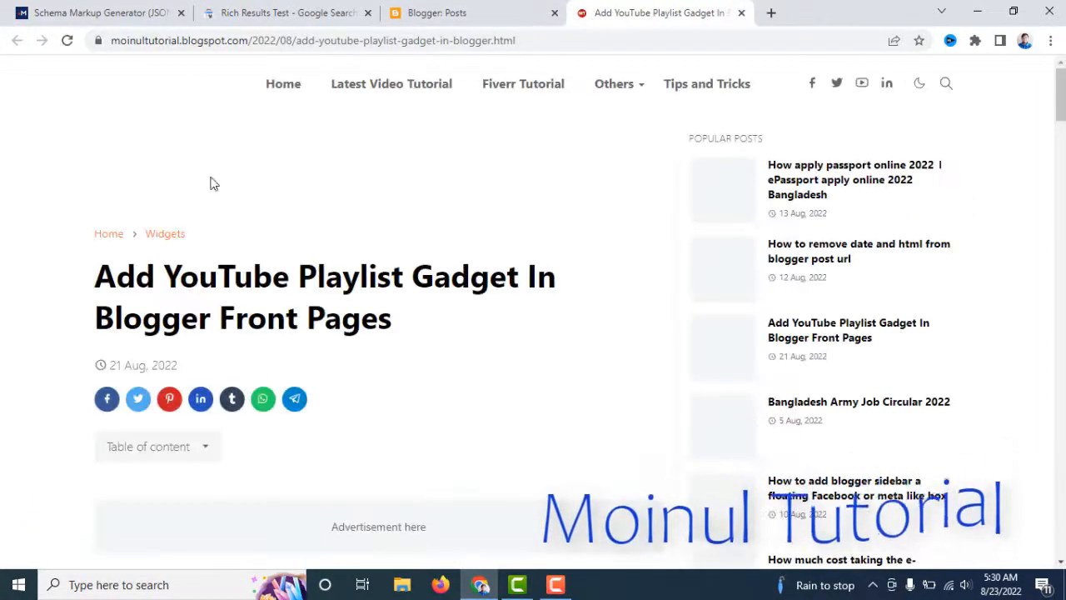
left_click_drag(1059, 96, 1060, 527)
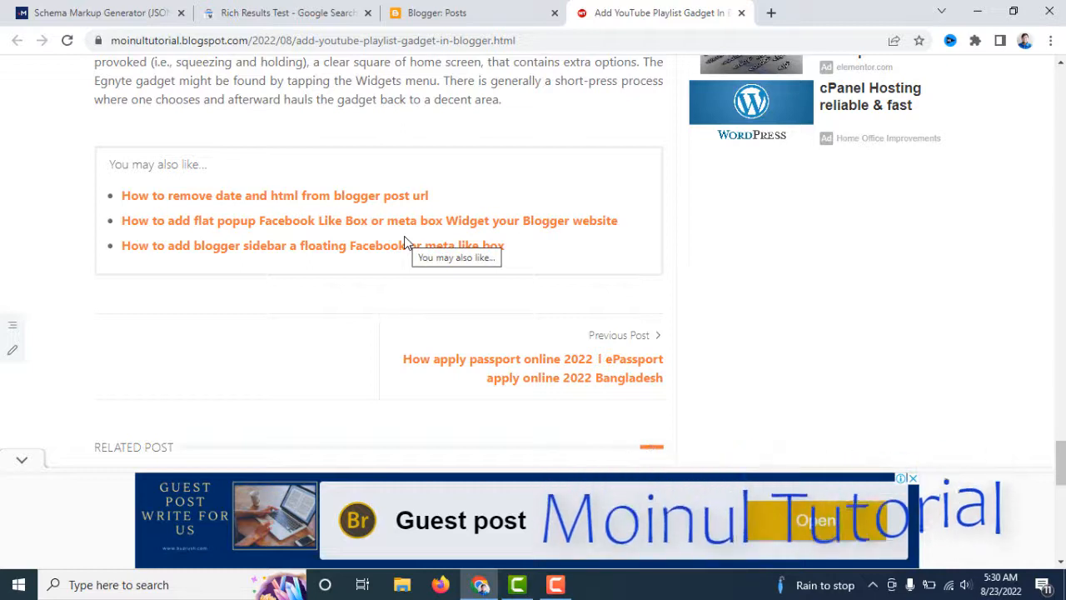
Search Google for "what is website" in a new browser tab.
left_click(771, 14)
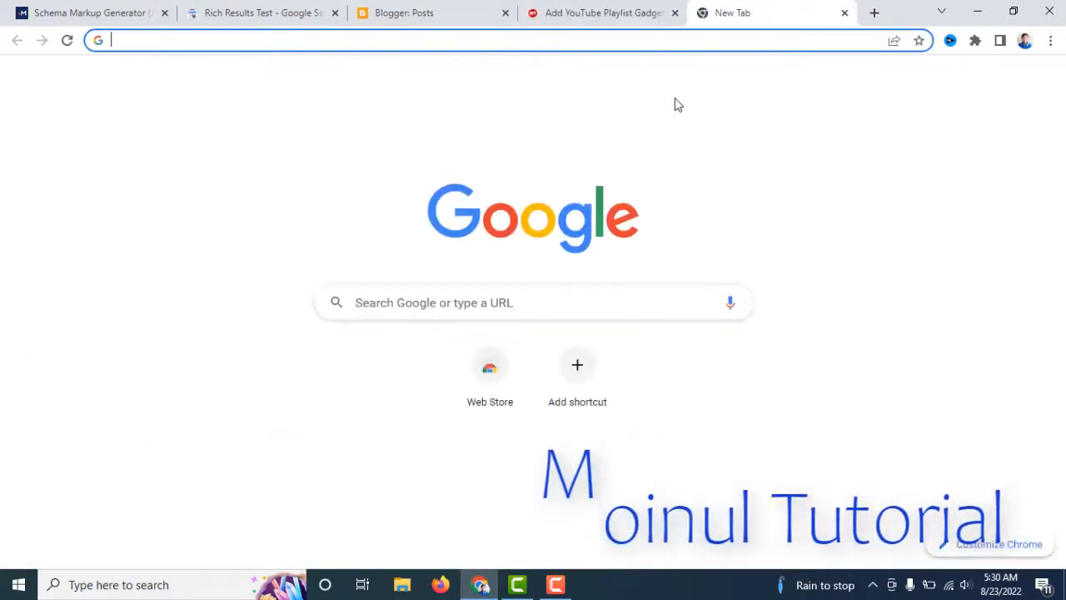
type("wh")
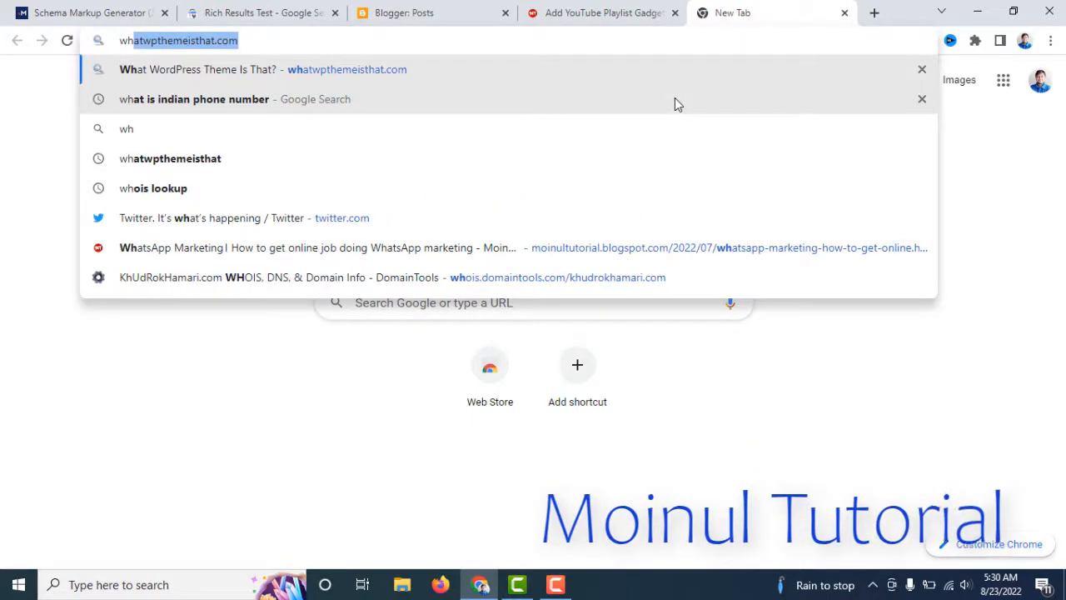
type("at")
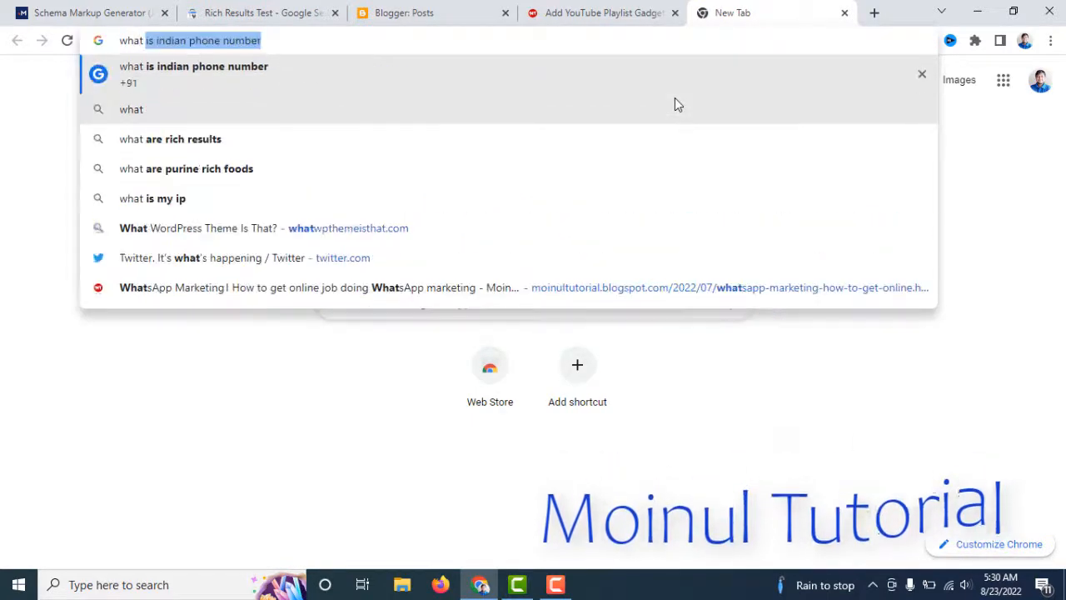
type(" is  ")
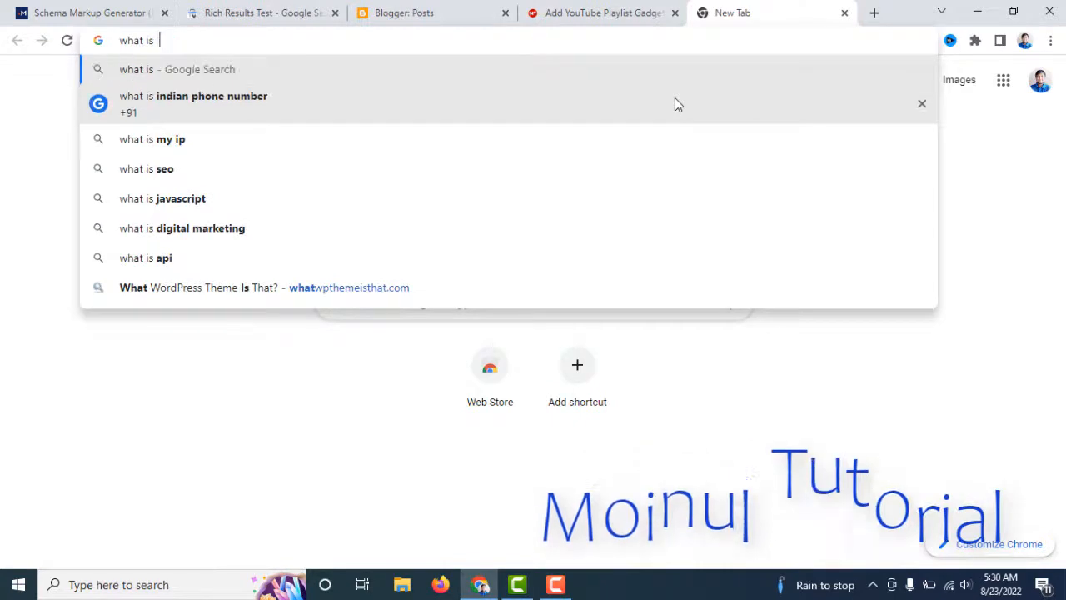
type("website")
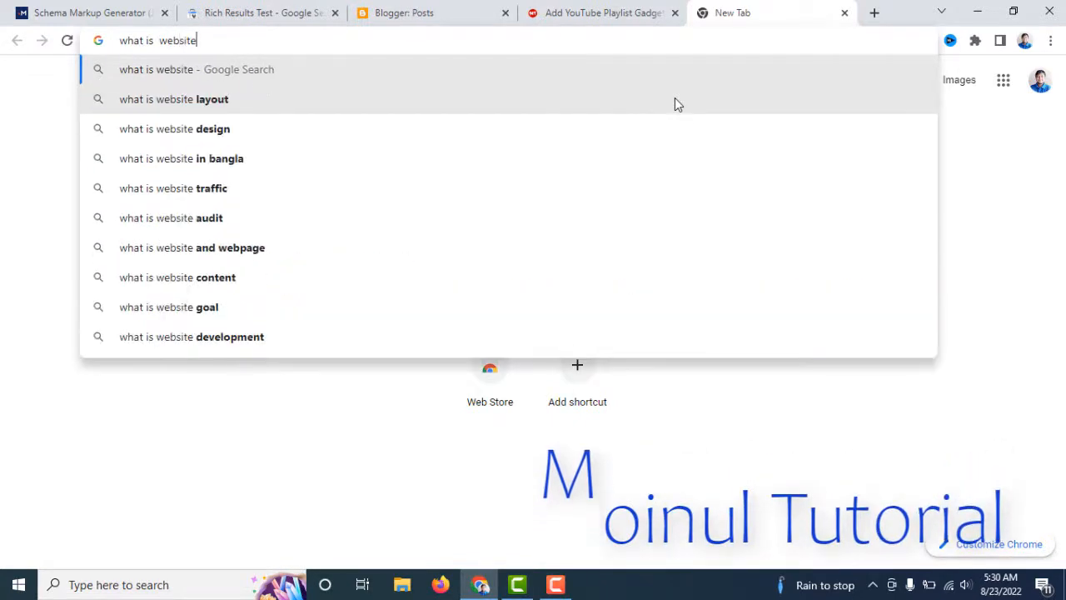
key("Return")
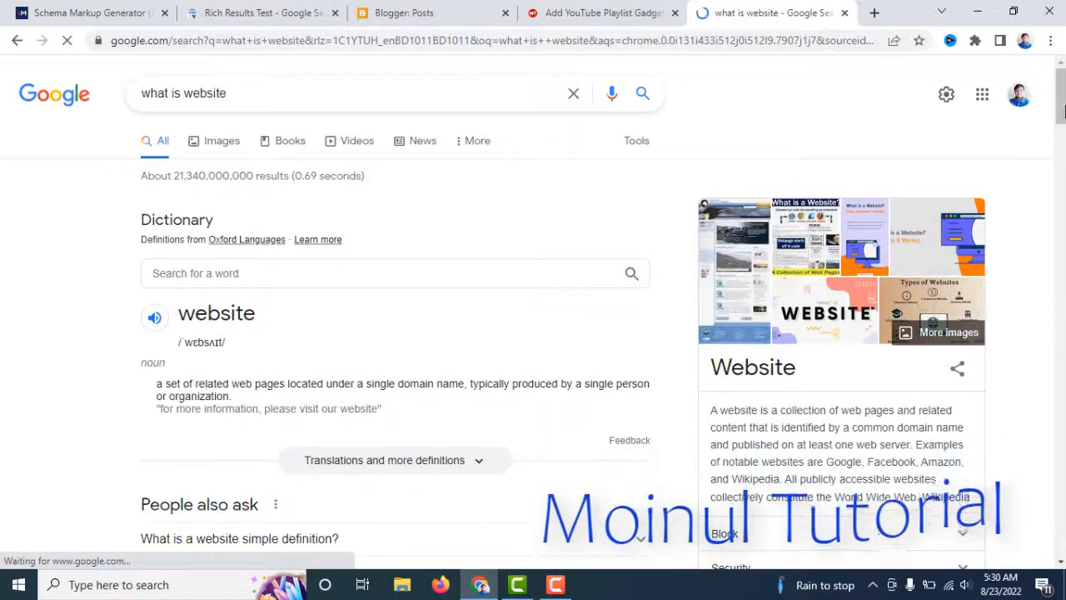
Expand and collapse the People also ask questions "What is a website simple definition?" and "What is website and its types?" to read their answers.
scroll(1062, 101, "down", 3)
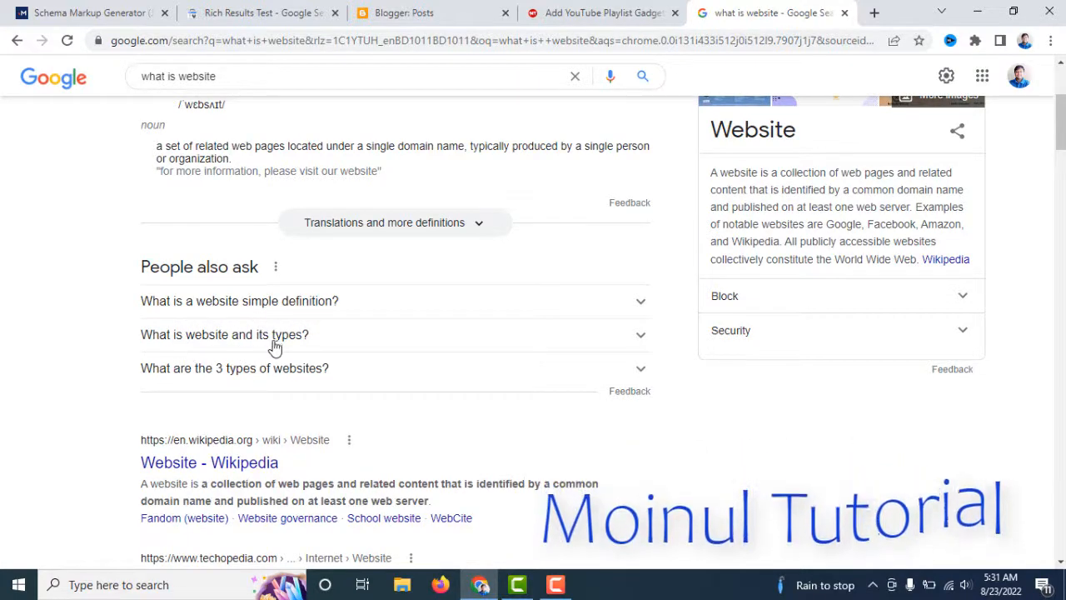
left_click(642, 305)
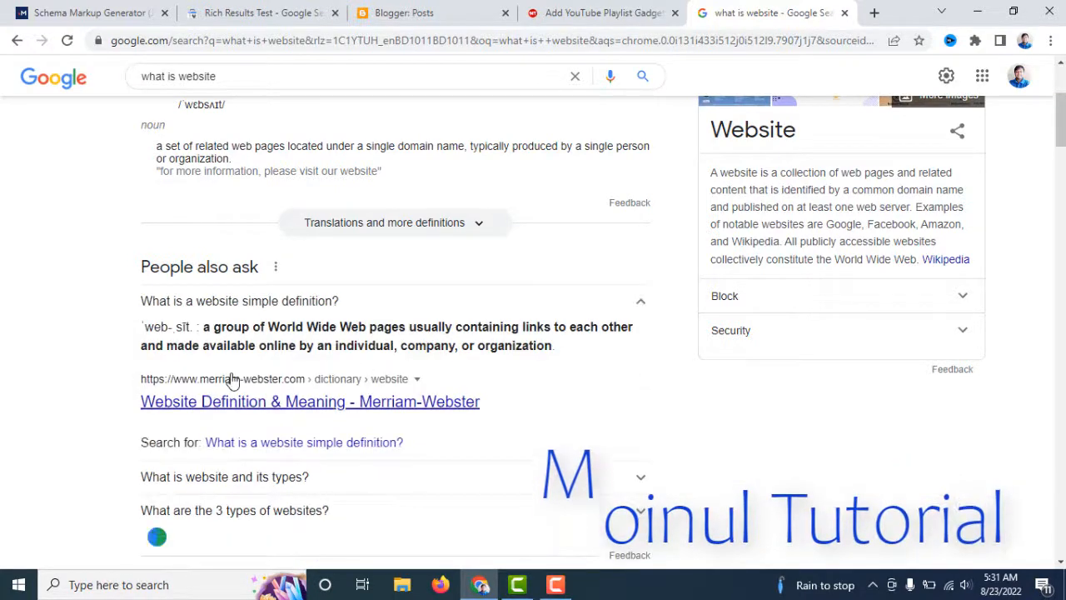
left_click(638, 304)
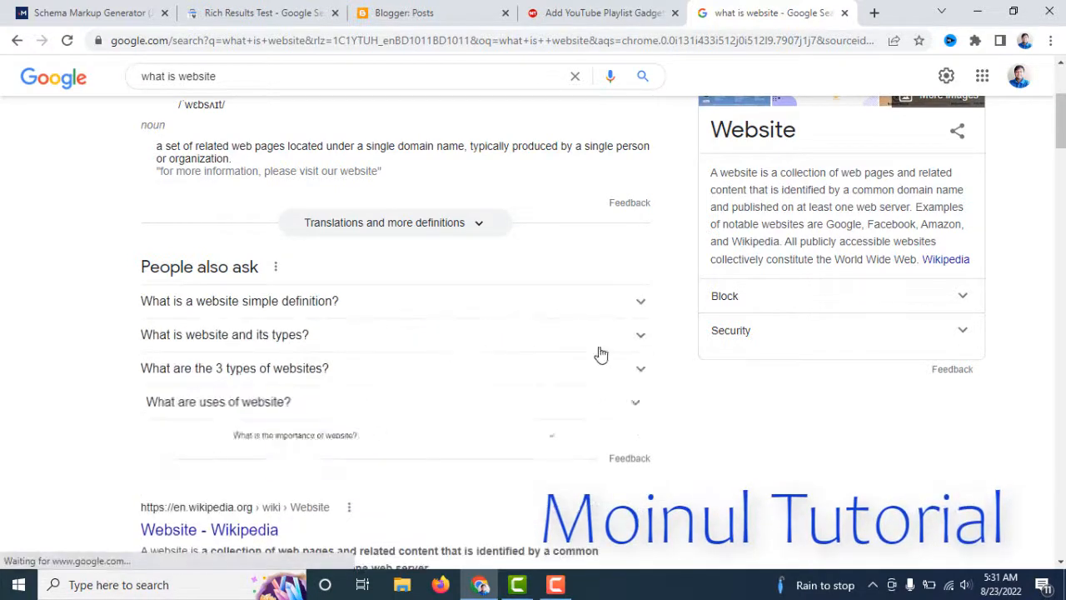
left_click(640, 337)
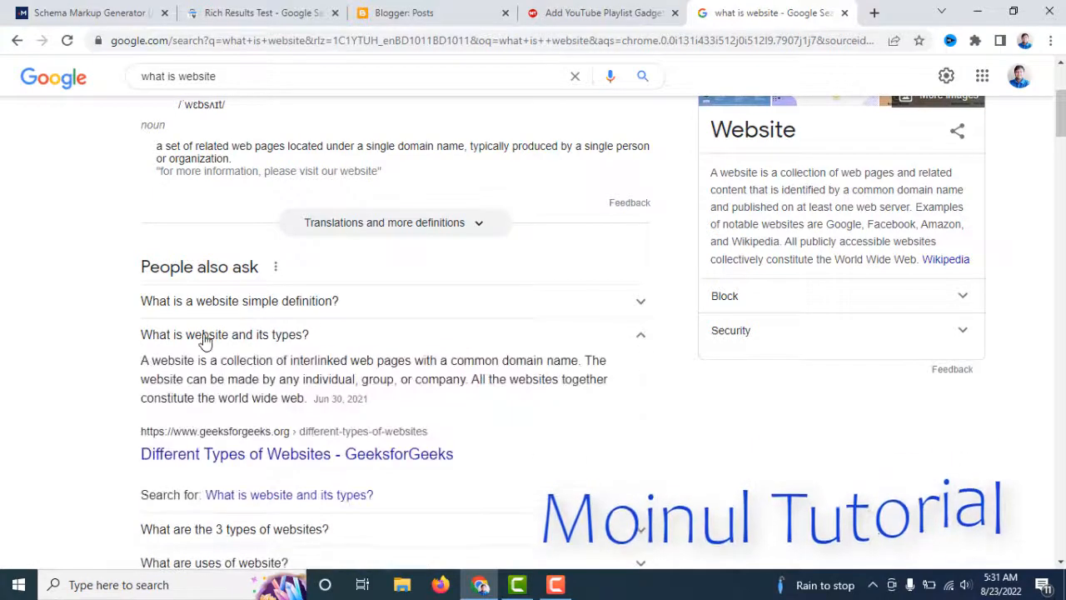
left_click(641, 340)
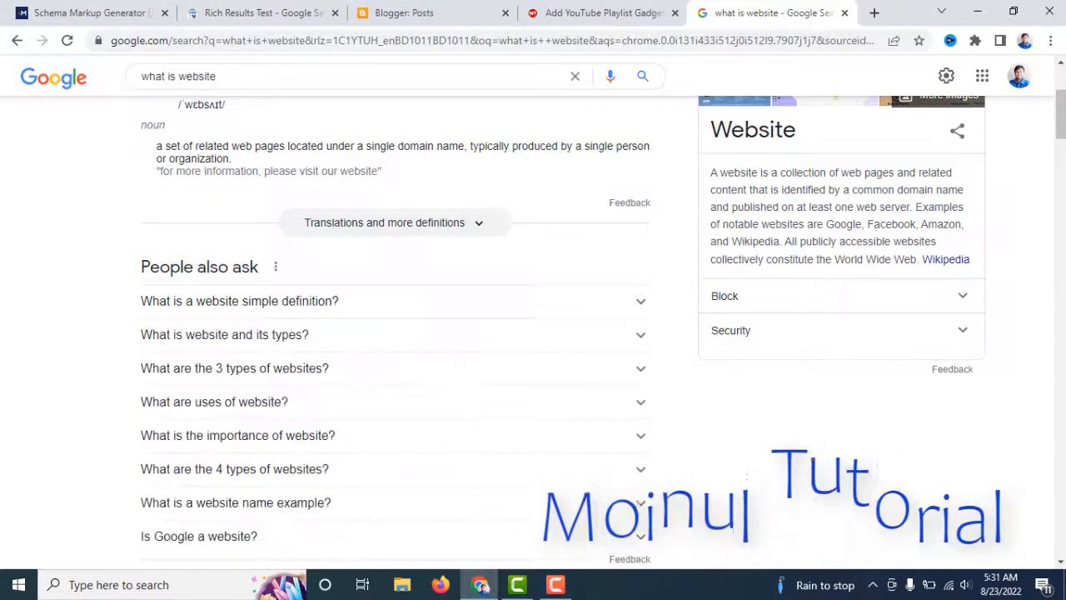
Examine the answers and source links of "What is a website name example?" and "What is a website simple definition?", then close the search results.
scroll(644, 342, "down", 5)
scroll(374, 259, "up", 3)
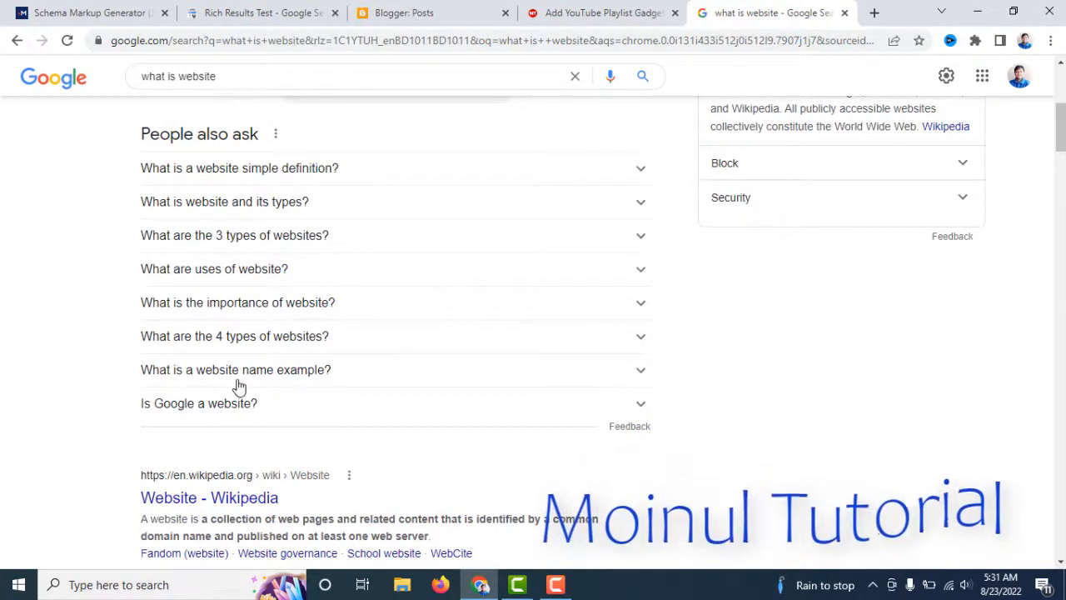
left_click(640, 375)
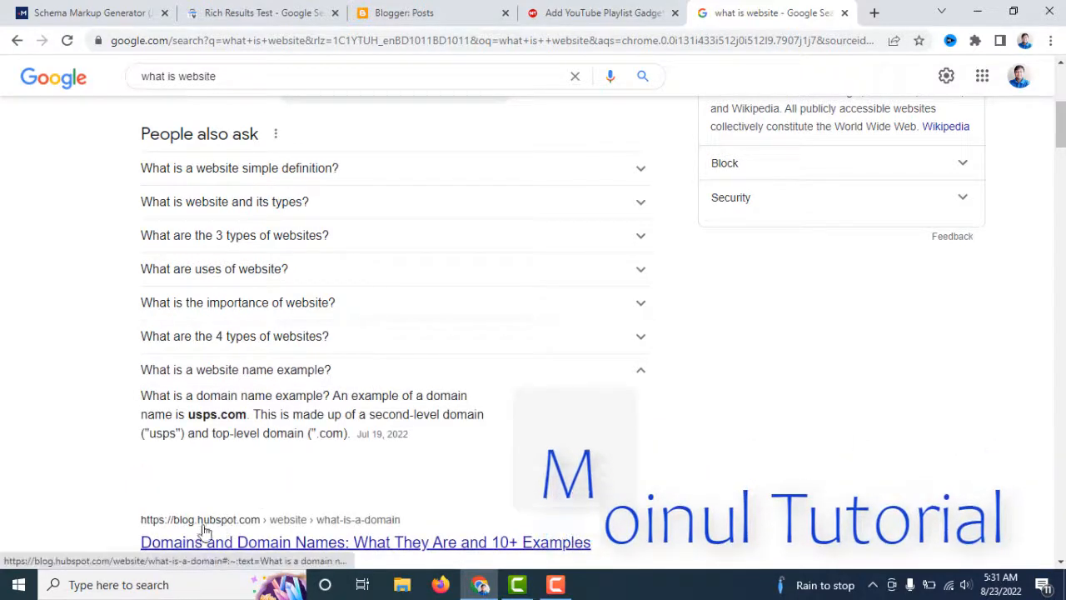
left_click(644, 376)
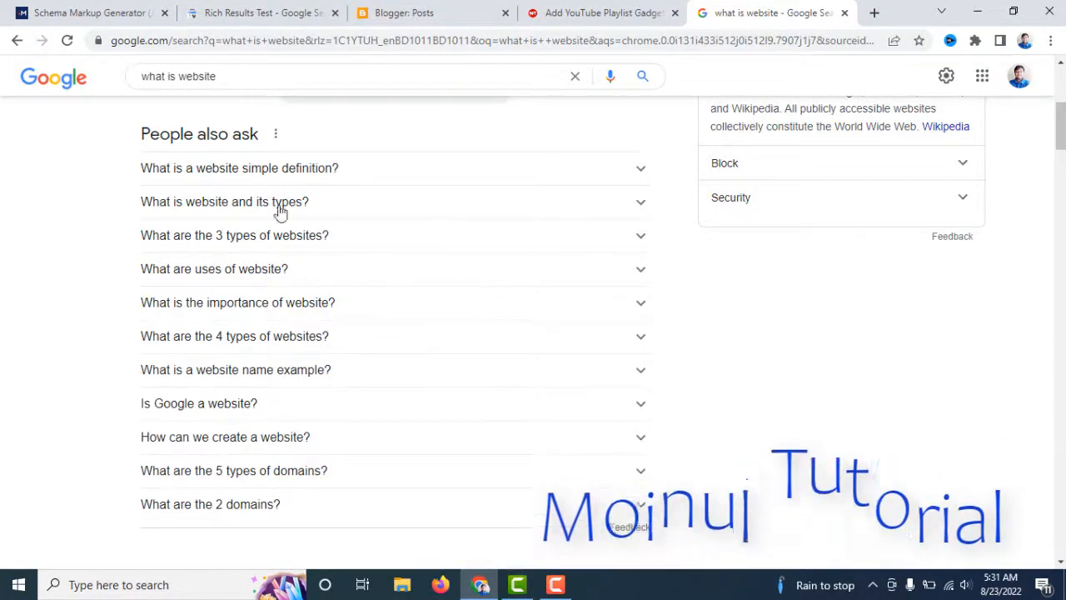
left_click(639, 174)
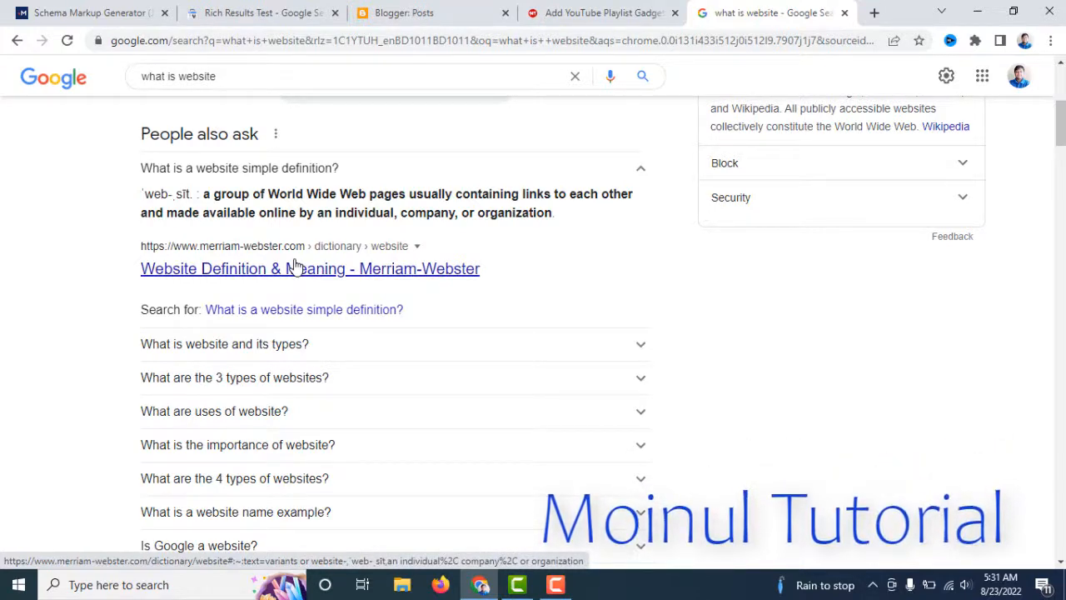
left_click(640, 172)
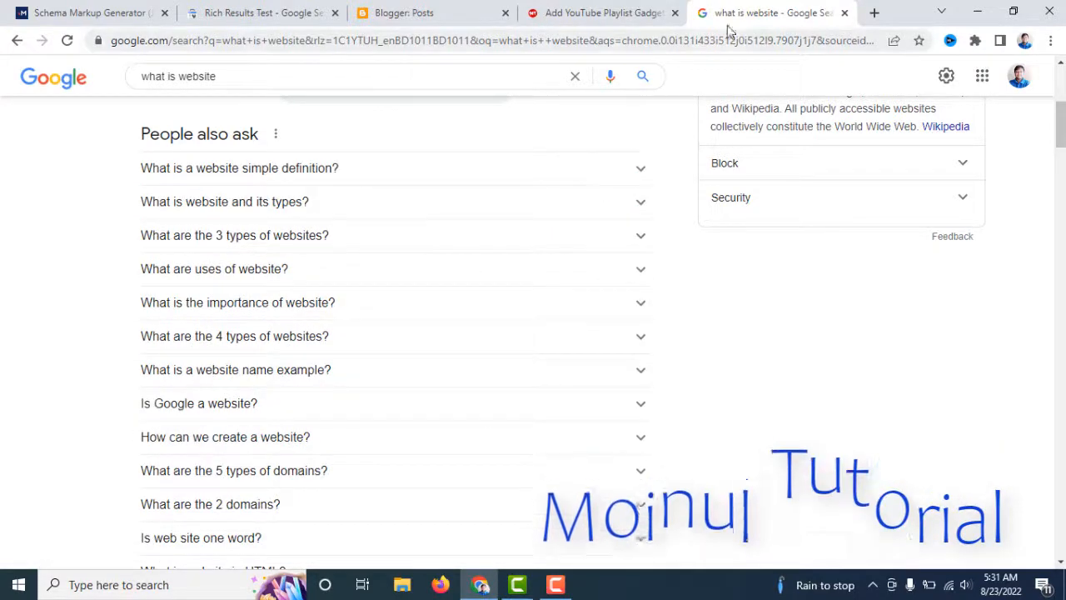
left_click(844, 12)
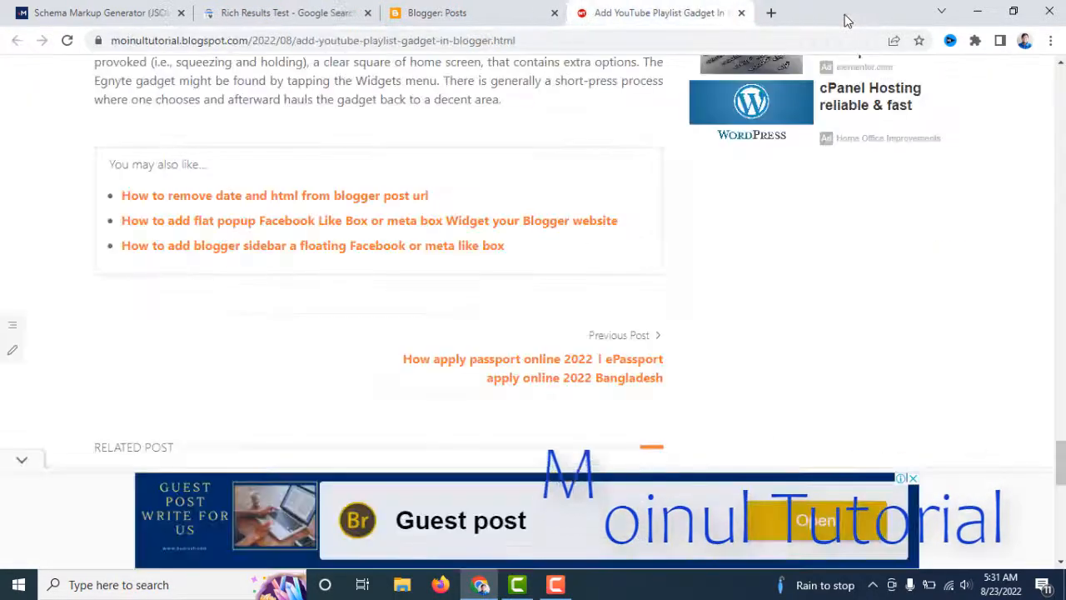
Reopen the post "Add YouTube Playlist Gadget In Blogger Front Pages" for editing in HTML view.
left_click(435, 14)
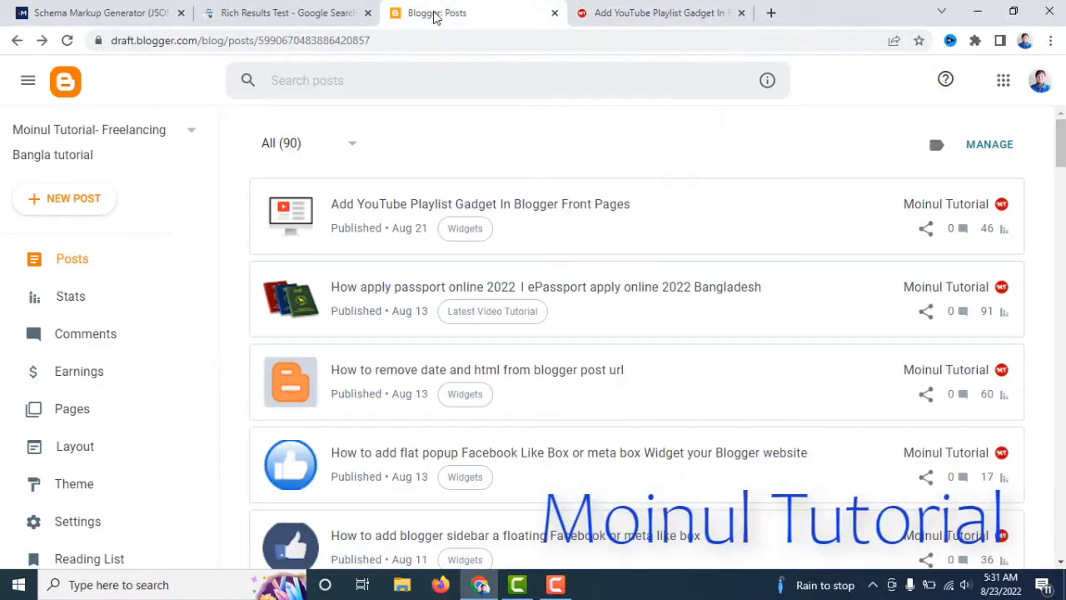
left_click(438, 214)
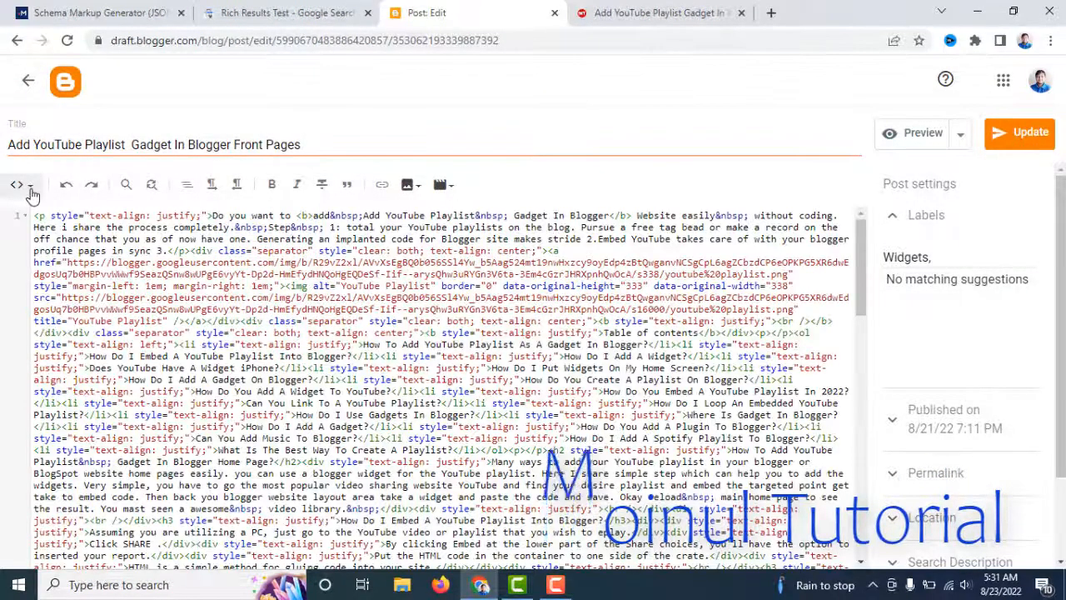
left_click(23, 187)
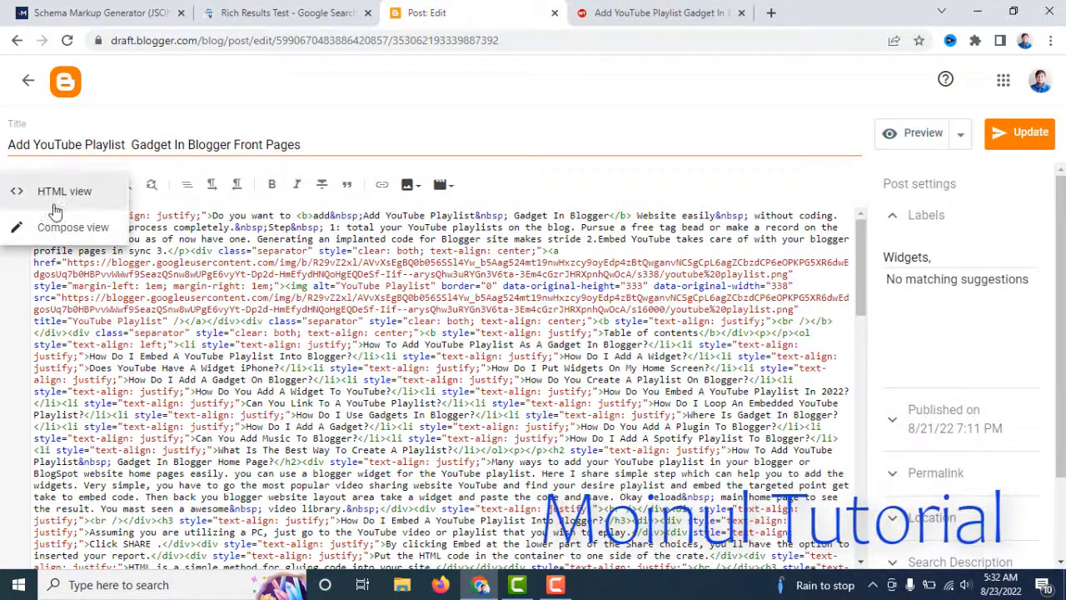
left_click(52, 191)
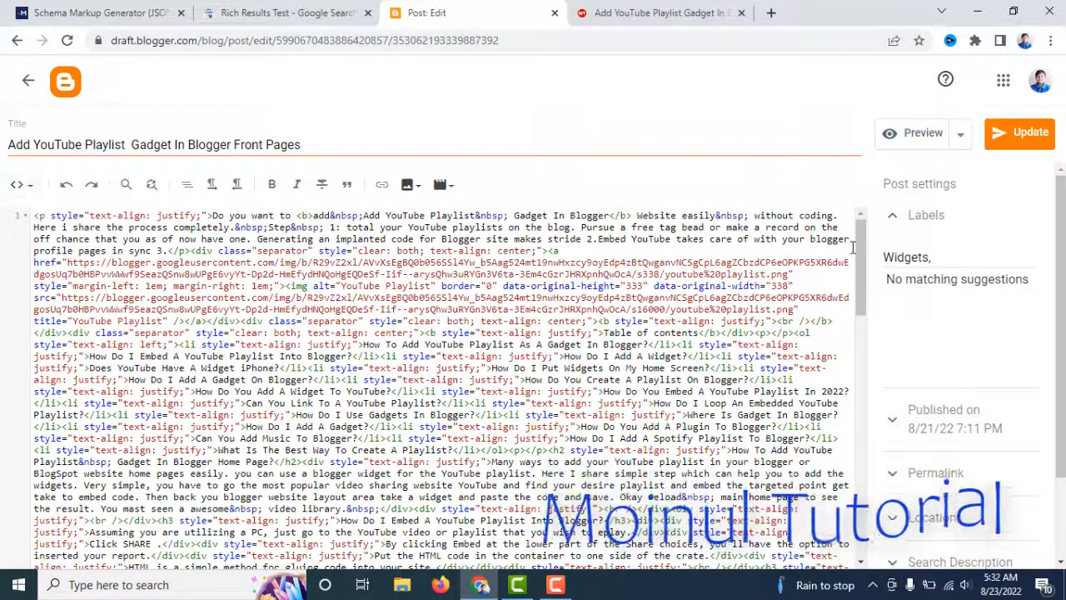
Delete the entire FAQPage JSON-LD script from line 9 through its closing script tag and update the post.
left_click_drag(860, 250, 827, 536)
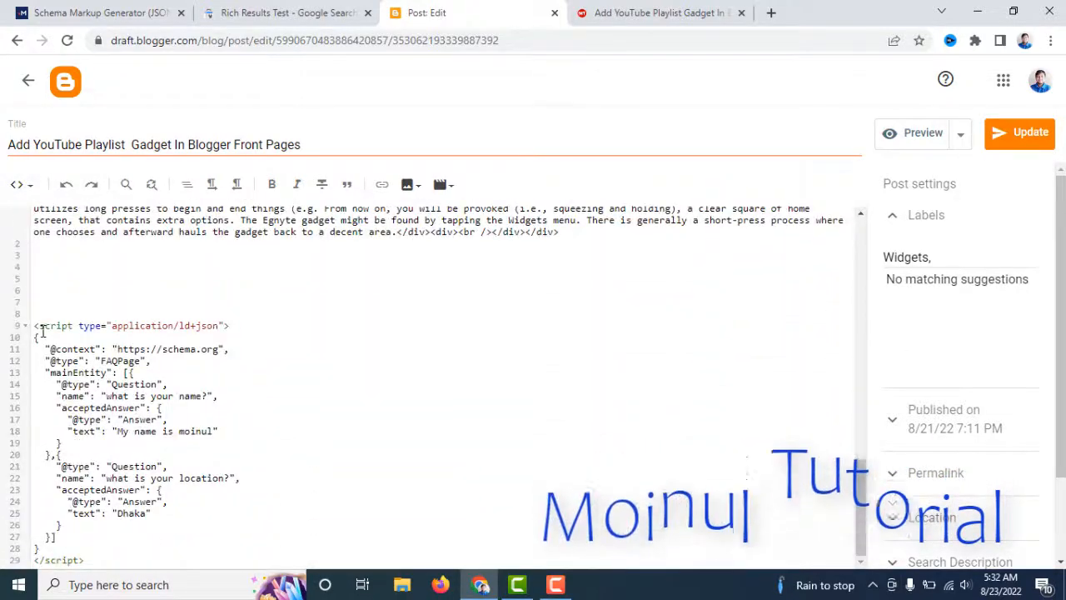
left_click_drag(35, 326, 160, 569)
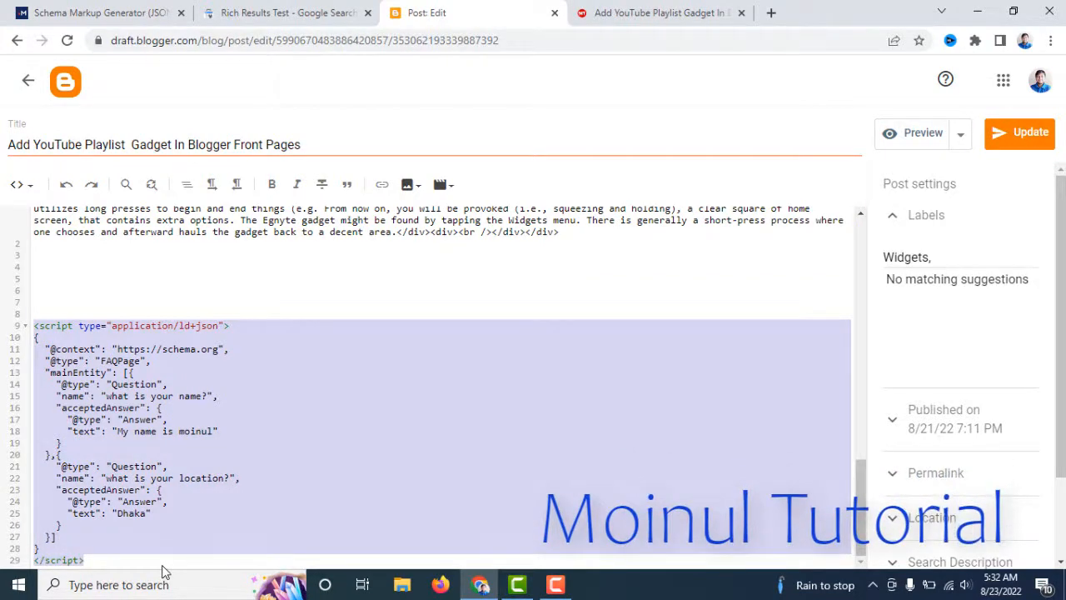
key("BackSpace")
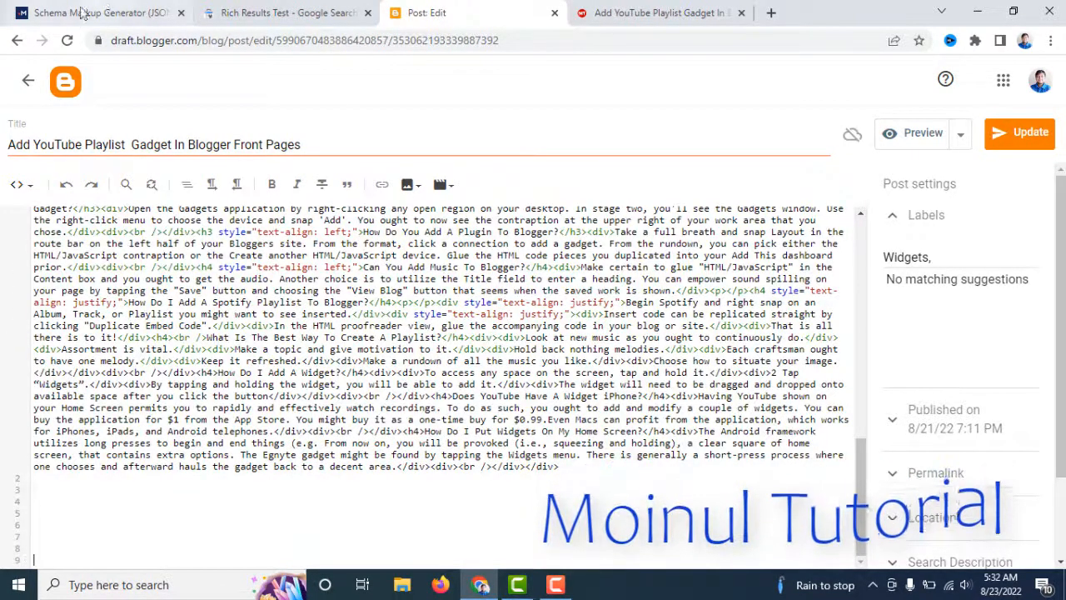
left_click(1024, 144)
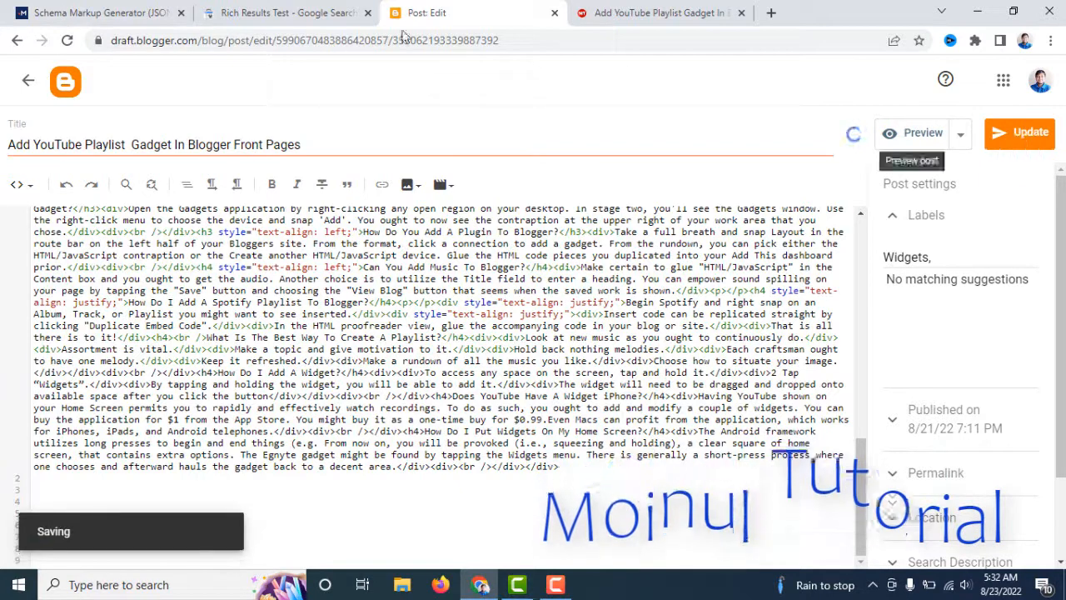